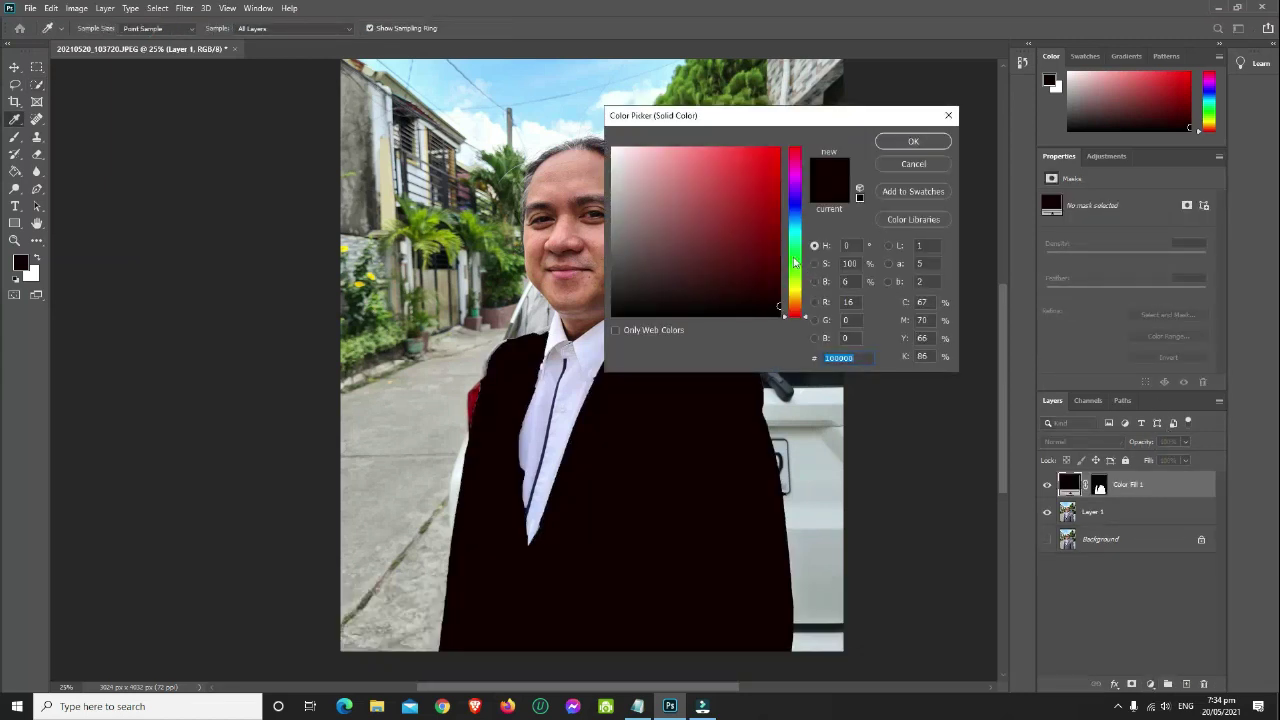
Set the suit's solid colour fill to bright green (46fd5c) and its blending mode to Multiply.
left_click(795, 258)
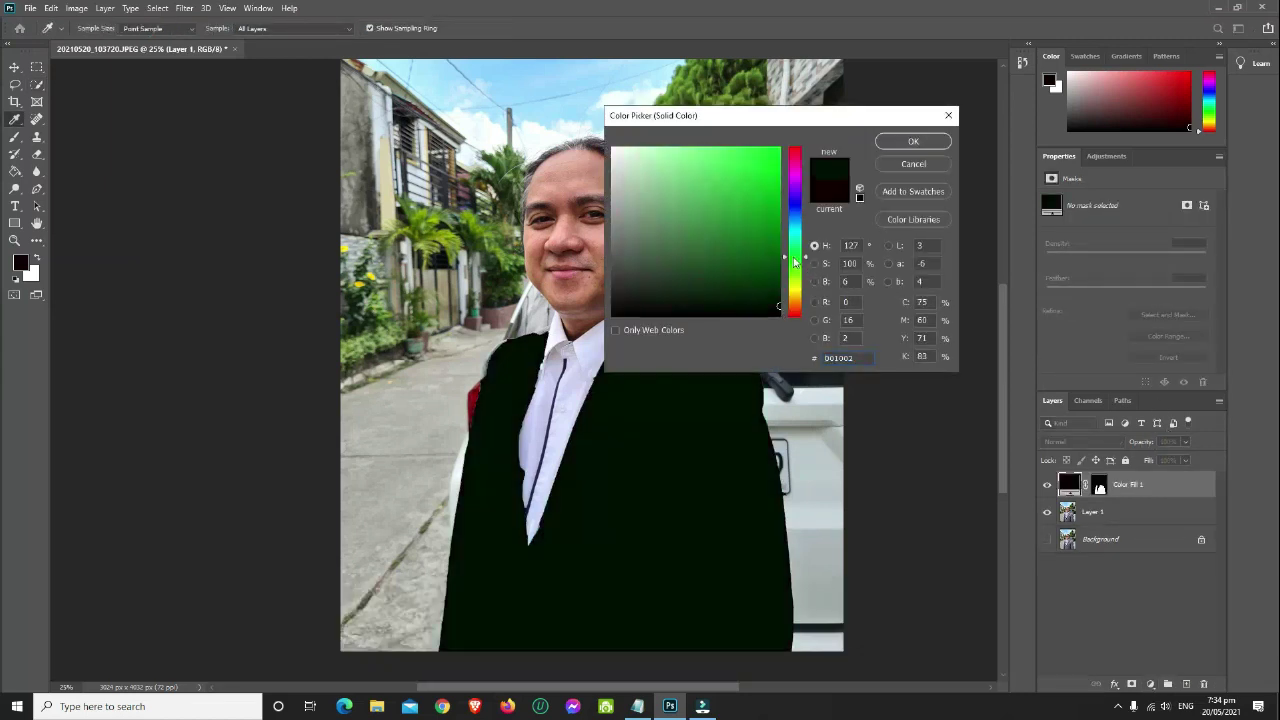
left_click(733, 148)
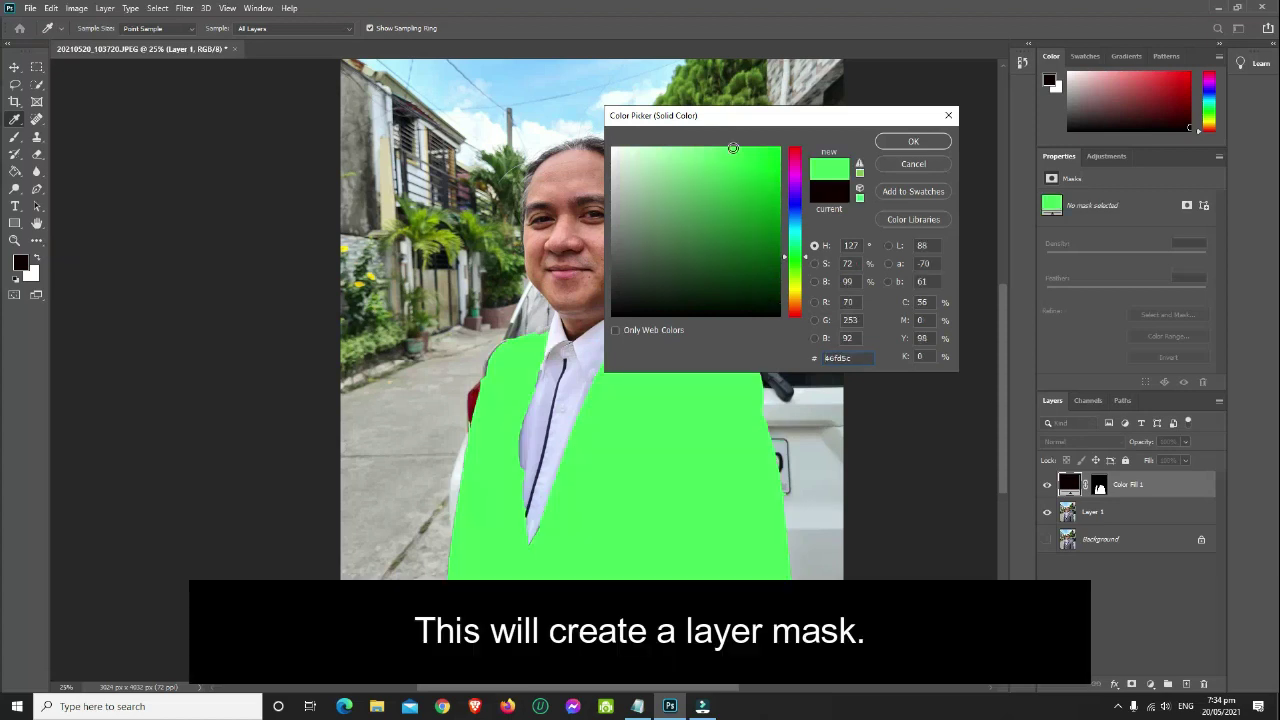
left_click(930, 146)
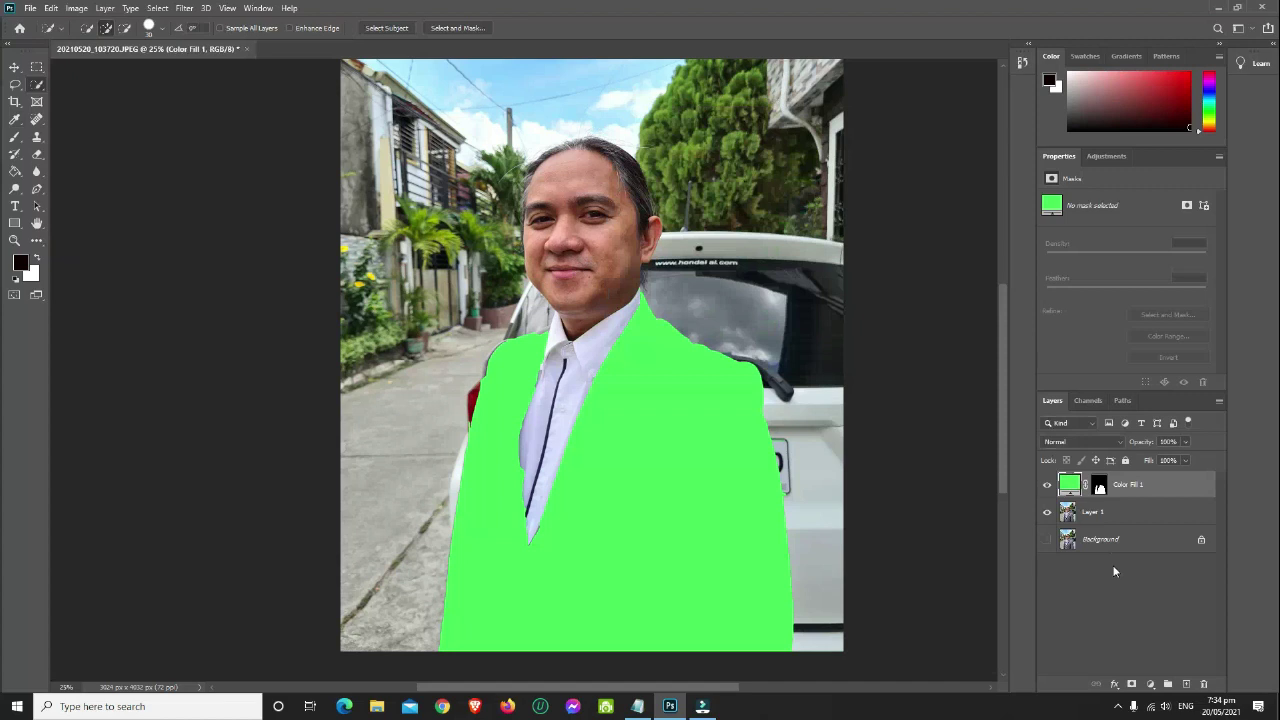
left_click(1110, 444)
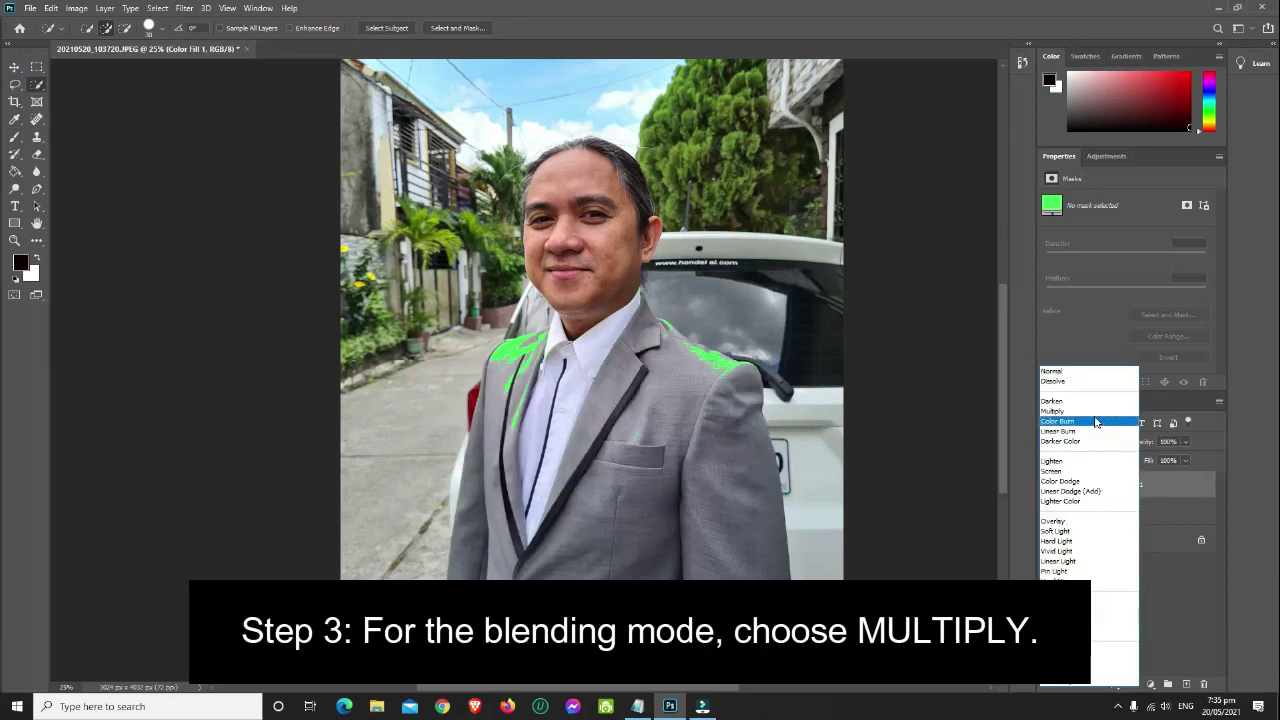
left_click(1096, 411)
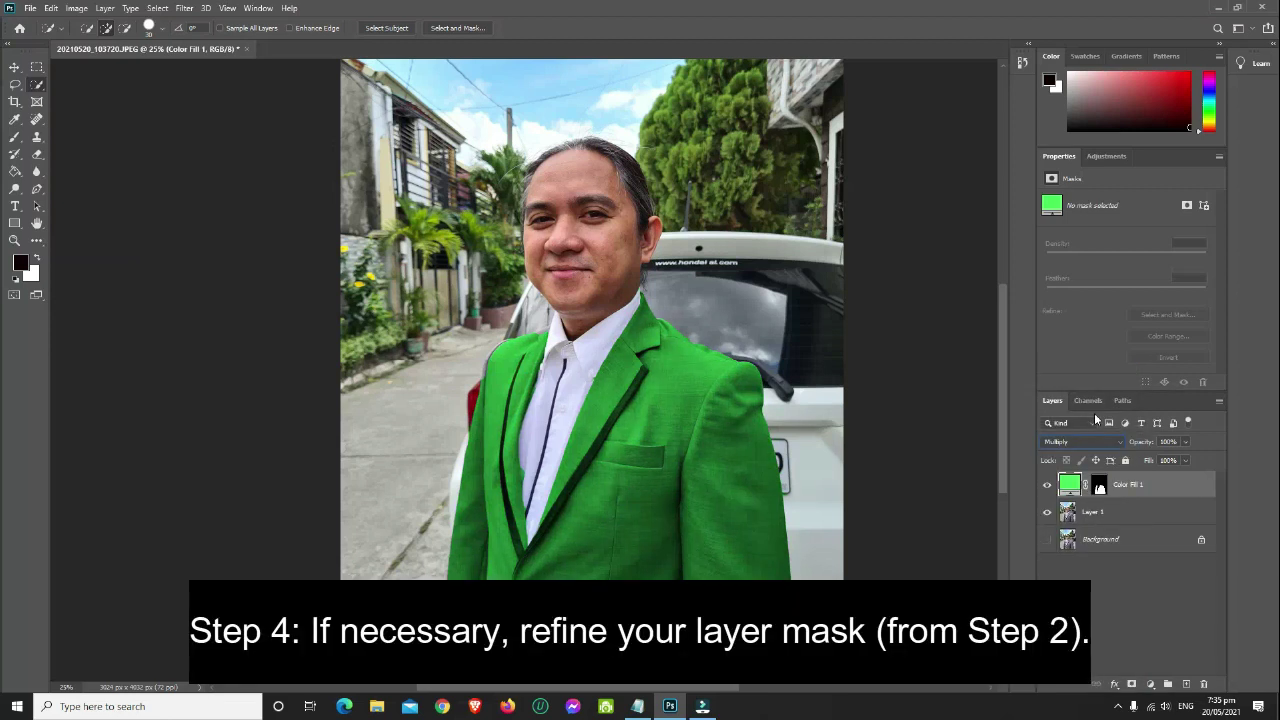
Activate the colour fill's layer mask with the Brush tool and set the foreground colour to white.
left_click(1100, 487)
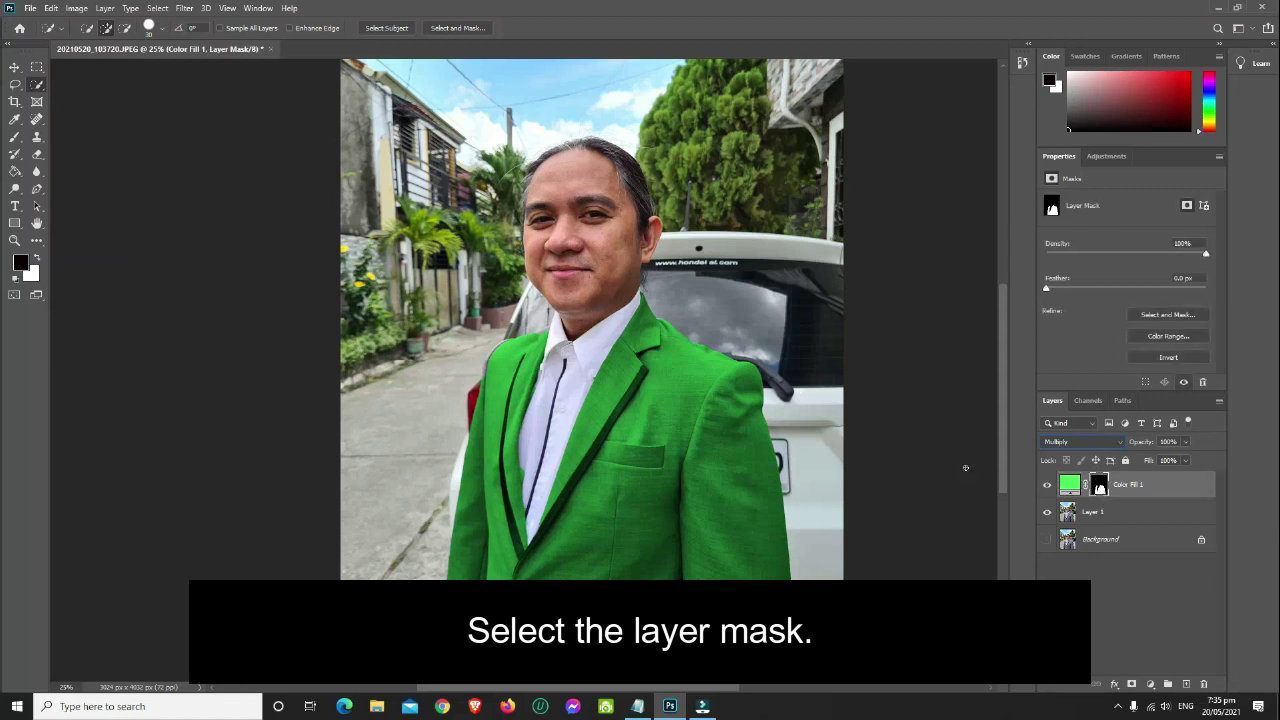
left_click(14, 140)
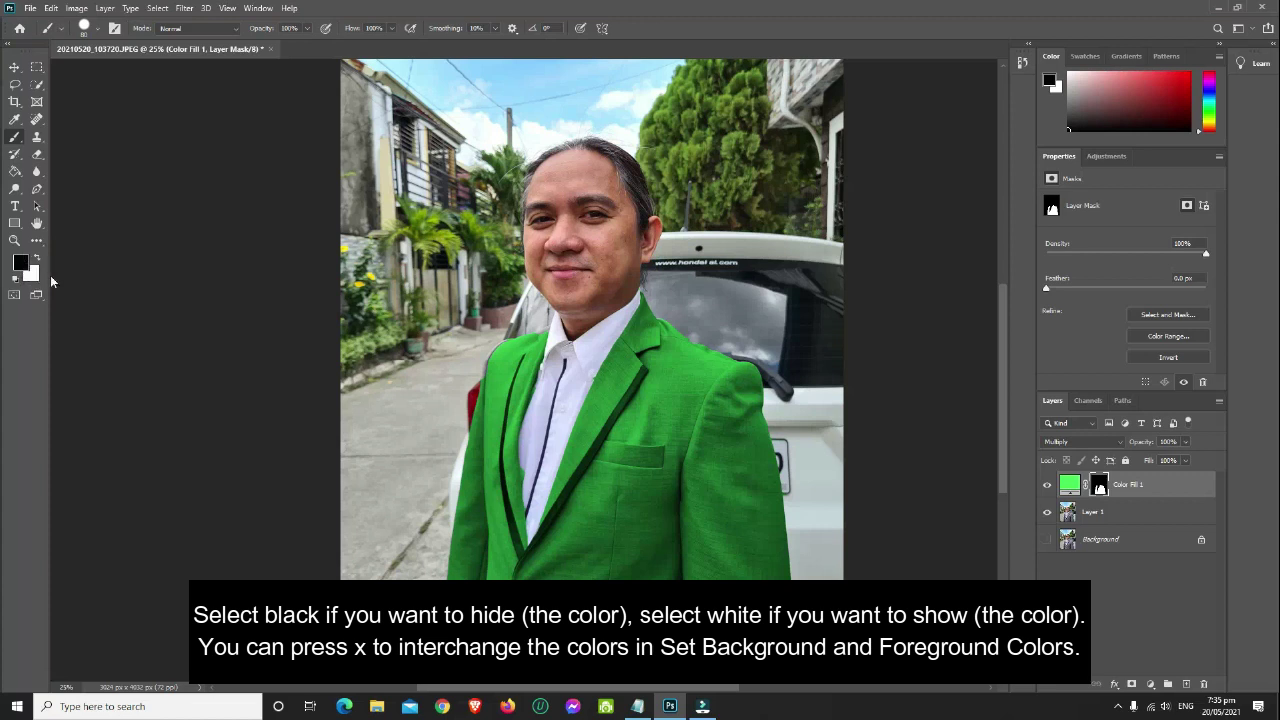
left_click(37, 260)
left_click(37, 260)
left_click(37, 260)
left_click(37, 262)
left_click(37, 262)
left_click(37, 262)
left_click(37, 262)
left_click(40, 263)
left_click(40, 263)
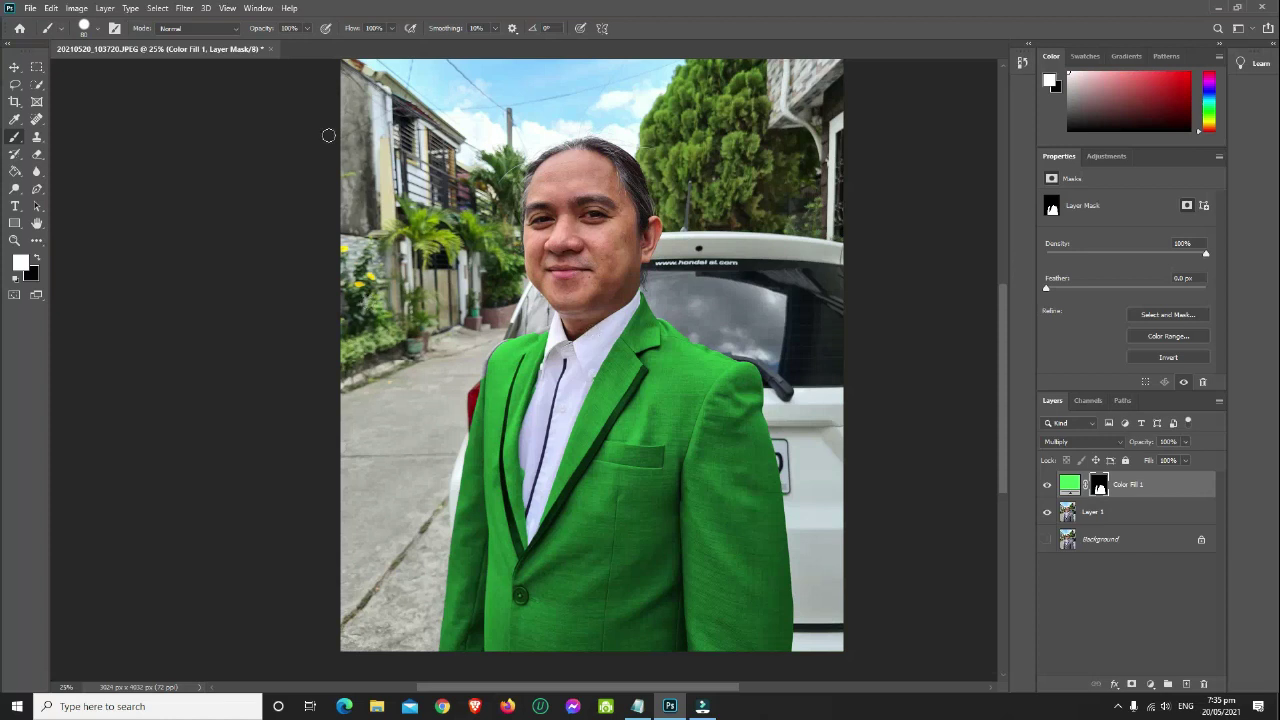
Set the brush hardness to 100%.
left_click(97, 30)
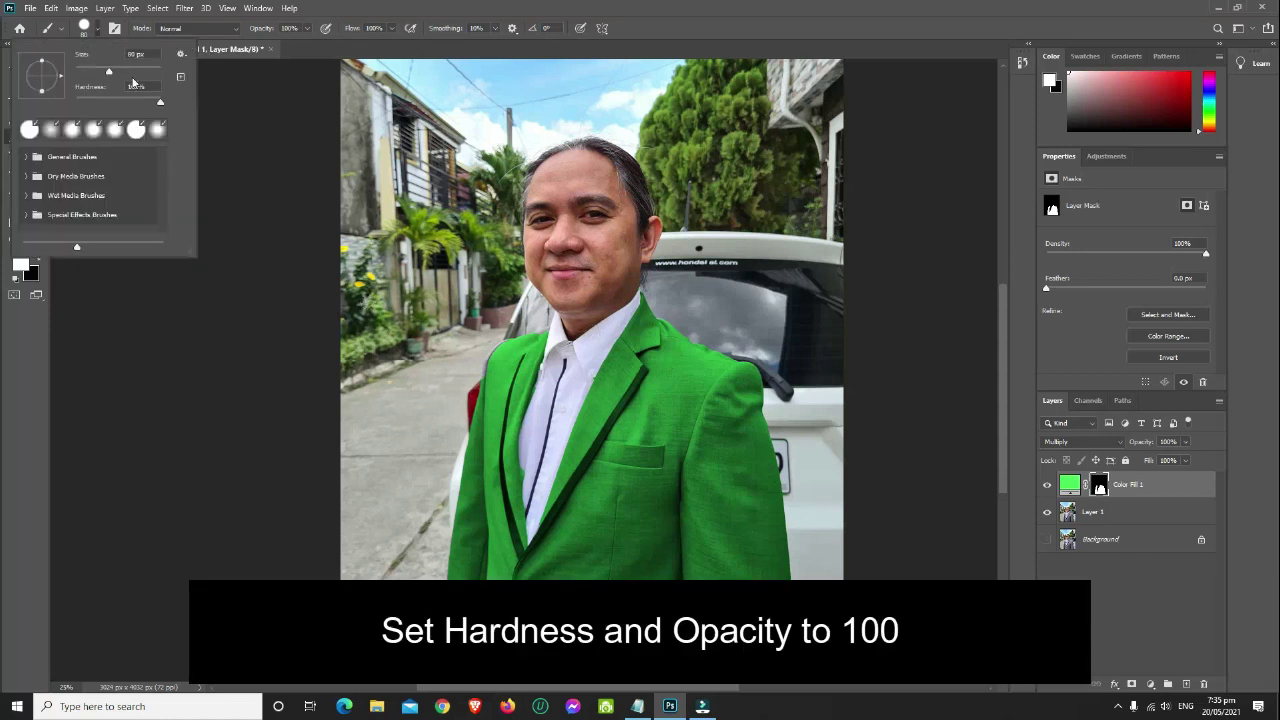
mouse_move(158, 103)
left_mouse_down()
mouse_move(140, 104)
mouse_move(178, 111)
left_mouse_up()
left_click(324, 15)
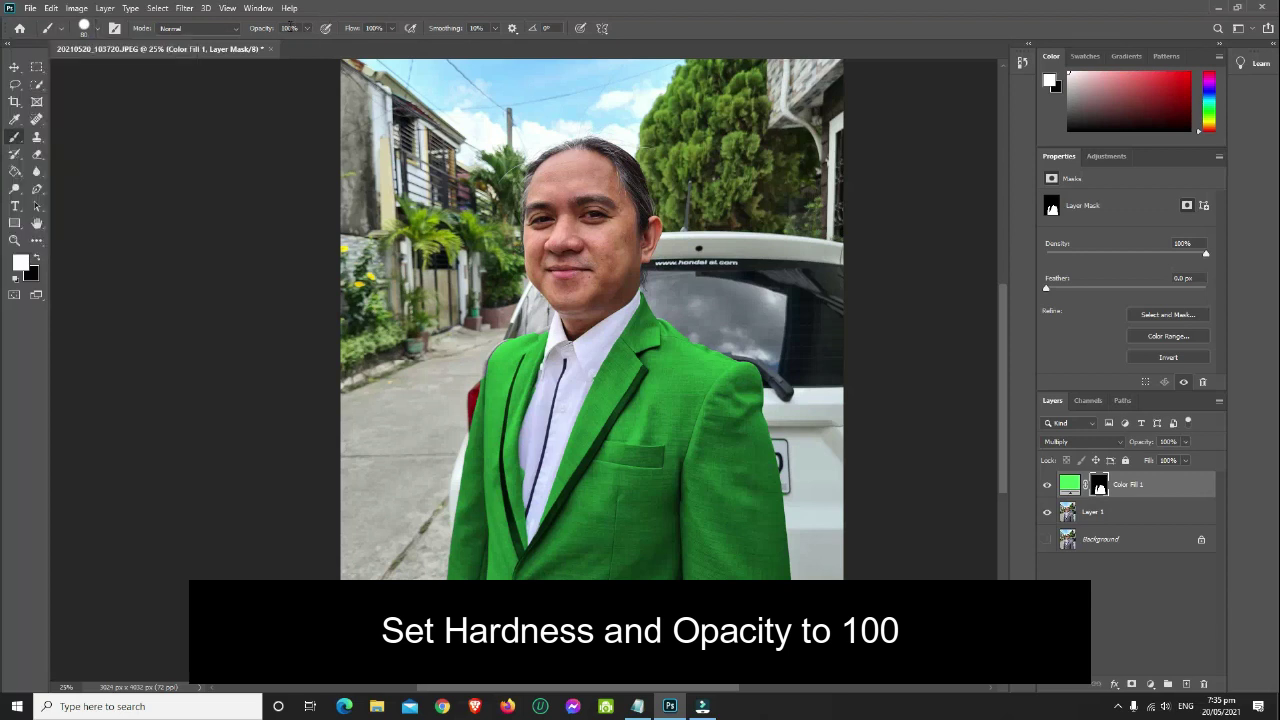
Paint white on the mask with a smaller brush to colour the uncovered outer edge of the jacket's left shoulder.
key("ctrl+plus")
key("ctrl+plus")
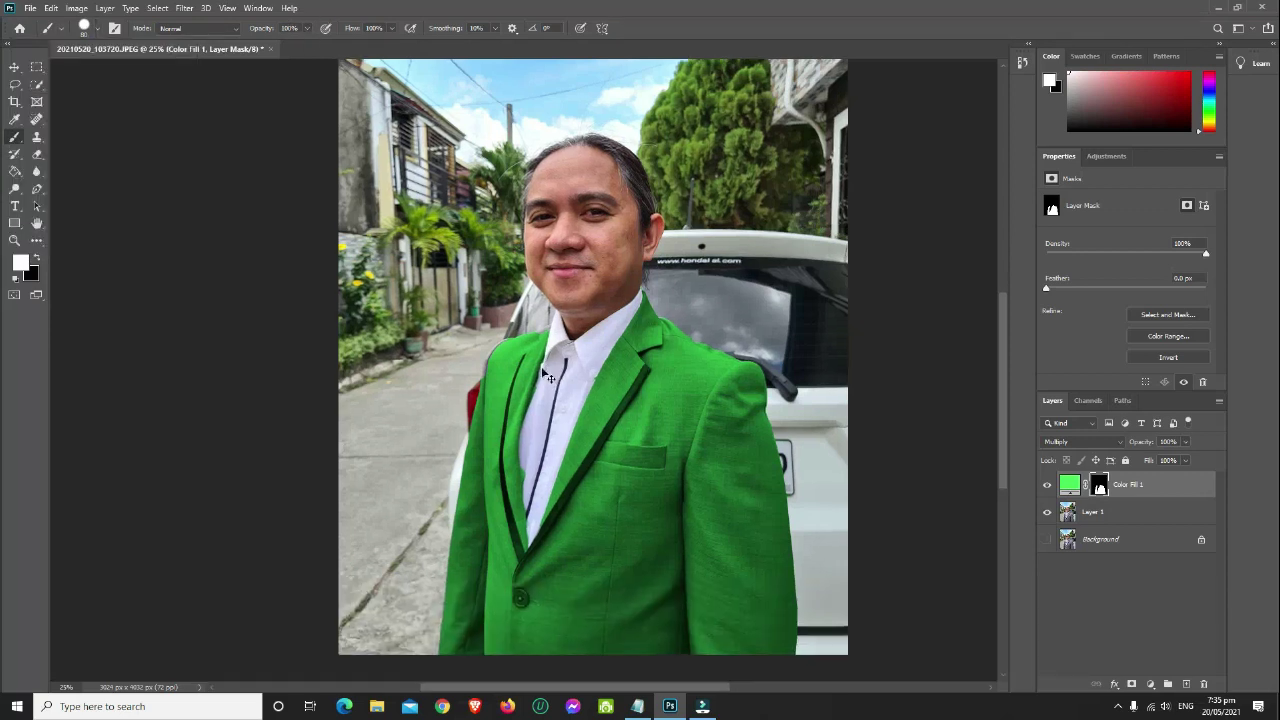
scroll(518, 391, "up", 4)
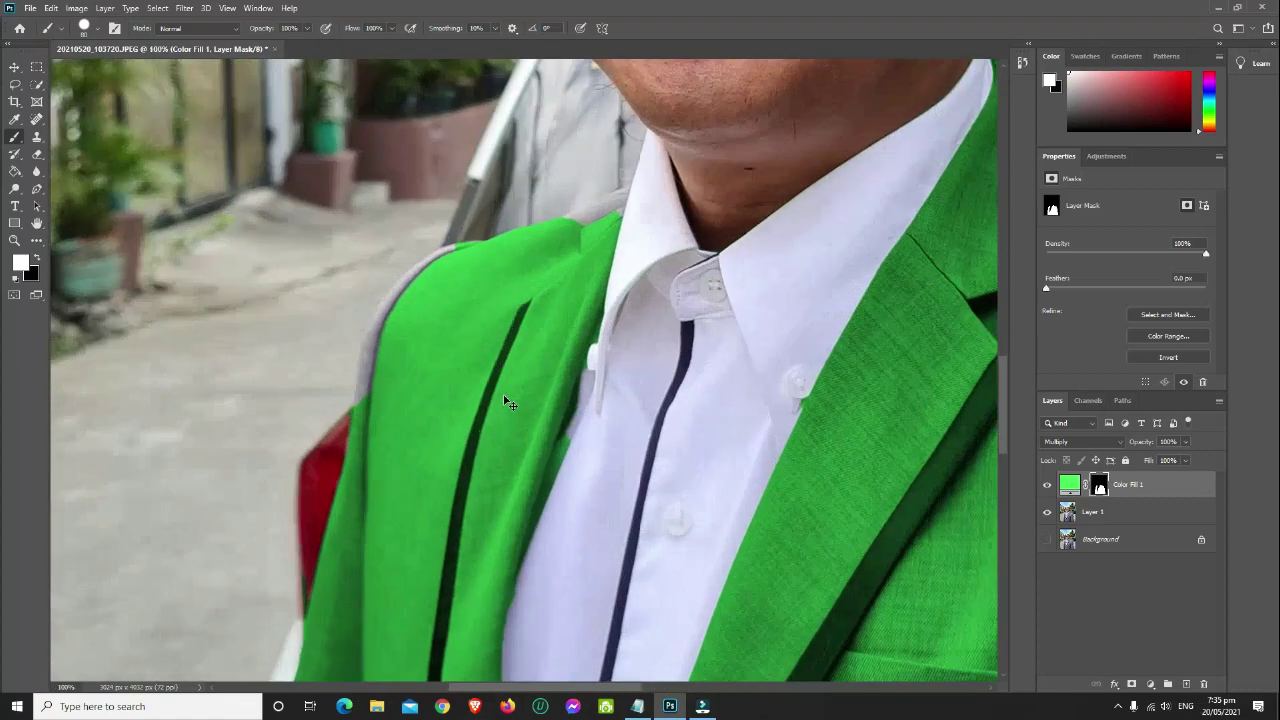
scroll(343, 306, "up", 1)
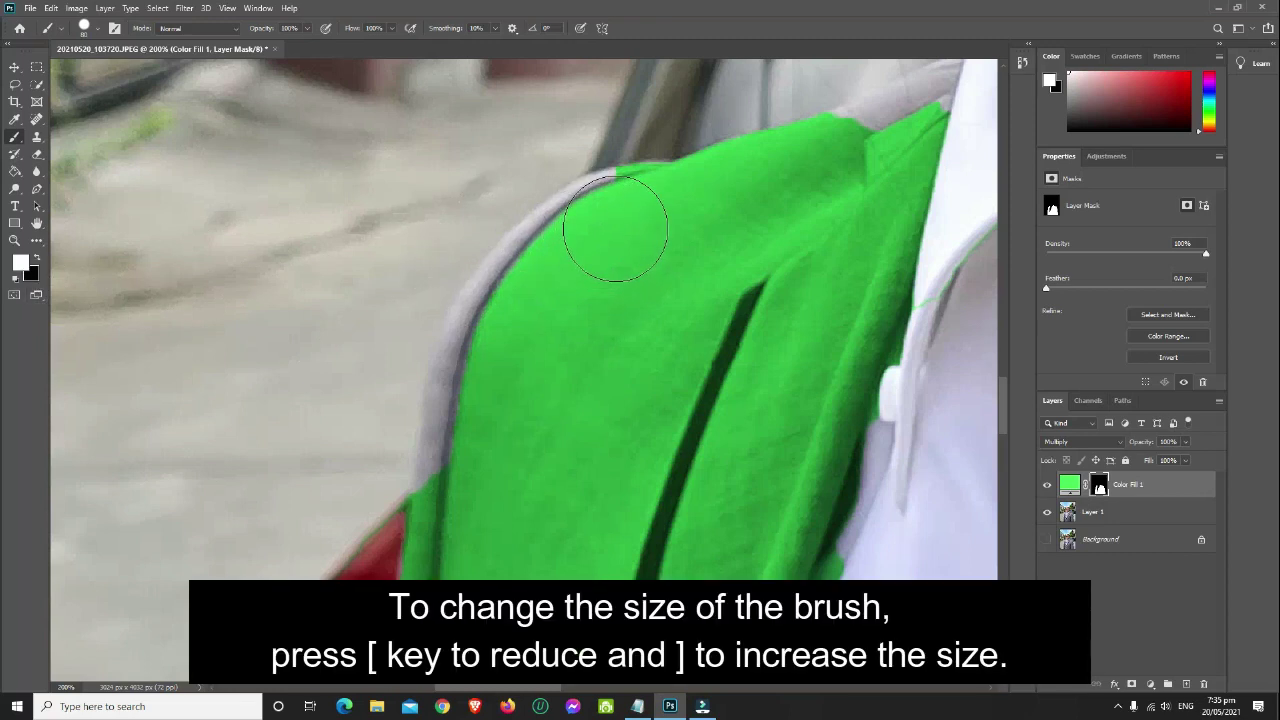
key("bracketleft")
key("bracketleft")
key("bracketleft")
mouse_move(617, 203)
left_mouse_down()
mouse_move(566, 221)
mouse_move(493, 325)
mouse_move(444, 494)
mouse_move(481, 320)
mouse_move(518, 267)
mouse_move(617, 198)
mouse_move(538, 246)
mouse_move(555, 231)
mouse_move(480, 321)
mouse_move(409, 495)
left_mouse_up()
Extend the white mask painting along the left shoulder to cover the uncoloured jacket fabric beside the shirt collar.
scroll(698, 443, "up", 5)
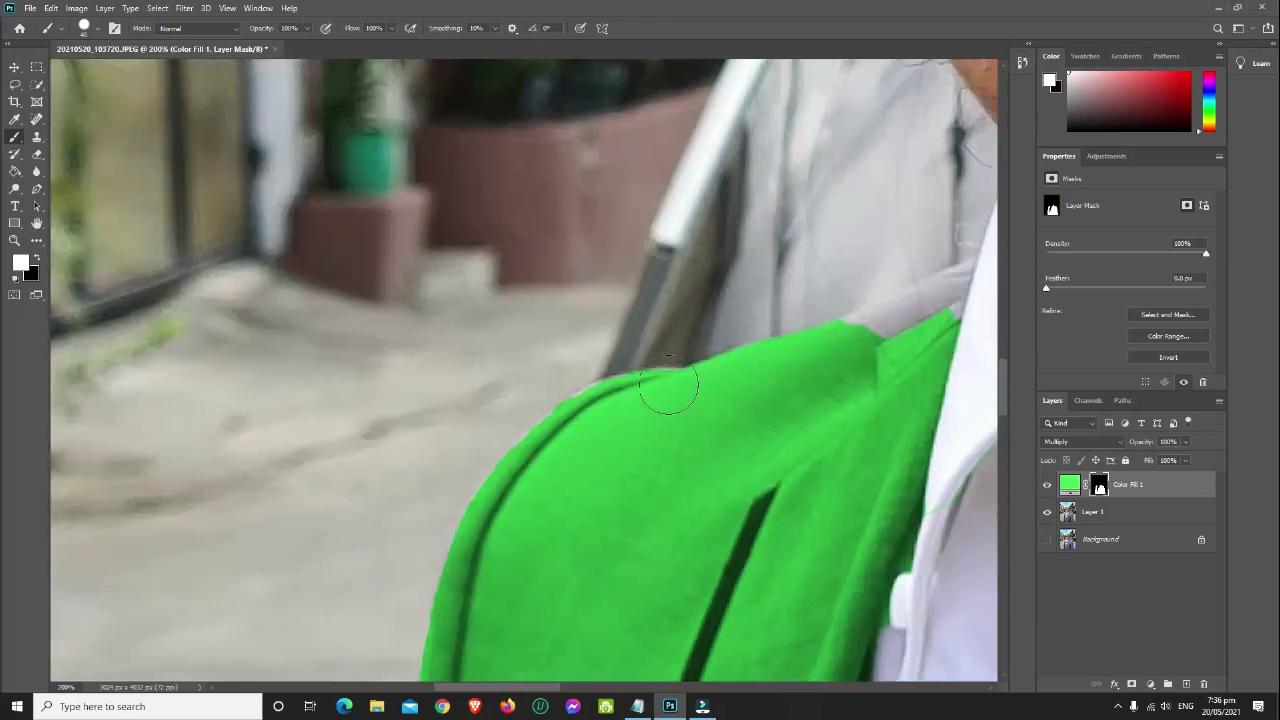
mouse_move(588, 432)
left_mouse_down()
mouse_move(608, 414)
mouse_move(541, 463)
left_mouse_up()
left_click_drag(813, 392, 651, 467)
mouse_move(710, 437)
left_mouse_down()
mouse_move(801, 358)
mouse_move(793, 386)
mouse_move(783, 356)
mouse_move(796, 362)
mouse_move(809, 335)
mouse_move(658, 403)
mouse_move(821, 335)
mouse_move(699, 498)
mouse_move(718, 415)
mouse_move(799, 350)
mouse_move(687, 395)
left_mouse_up()
Paint black on the mask with a very small brush to remove the thin green outline from the shirt collar.
key("bracketleft")
key("bracketleft")
key("bracketleft")
key("bracketleft")
key("bracketleft")
key("bracketleft")
key("bracketleft")
key("bracketleft")
key("bracketleft")
key("bracketleft")
left_click_drag(829, 478, 719, 305)
key("x")
key("x")
key("x")
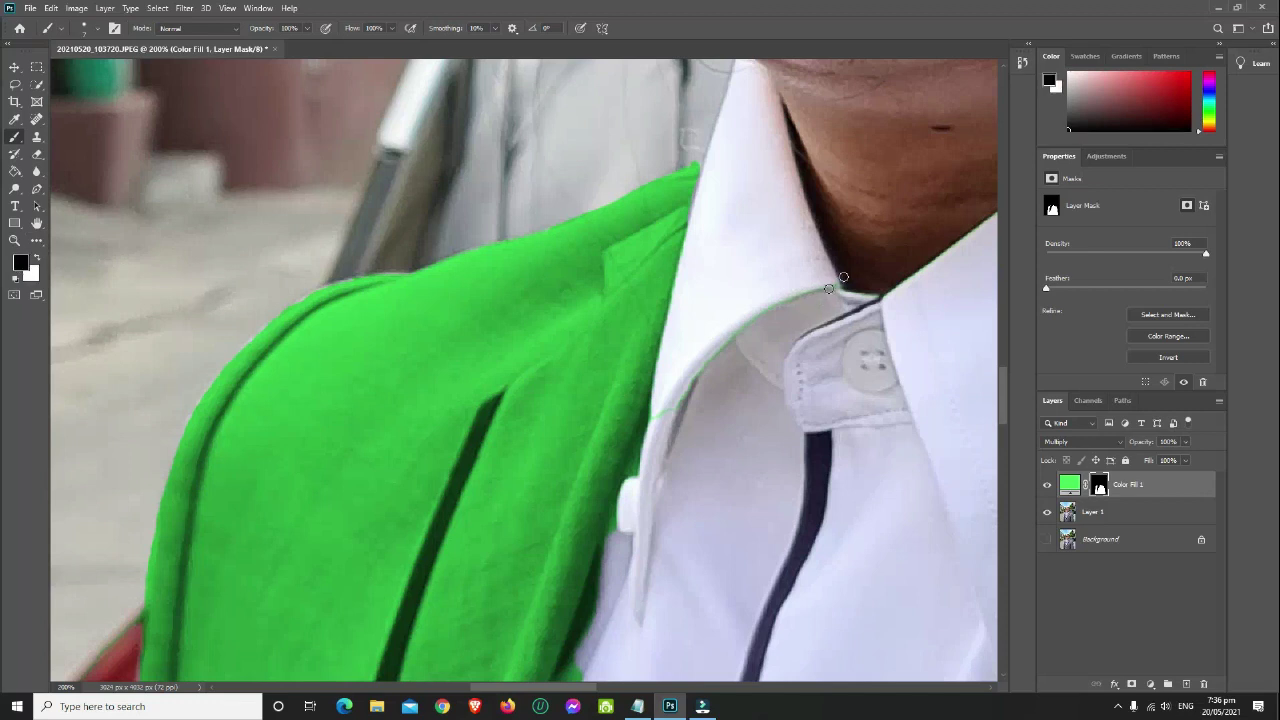
left_click_drag(845, 287, 779, 305)
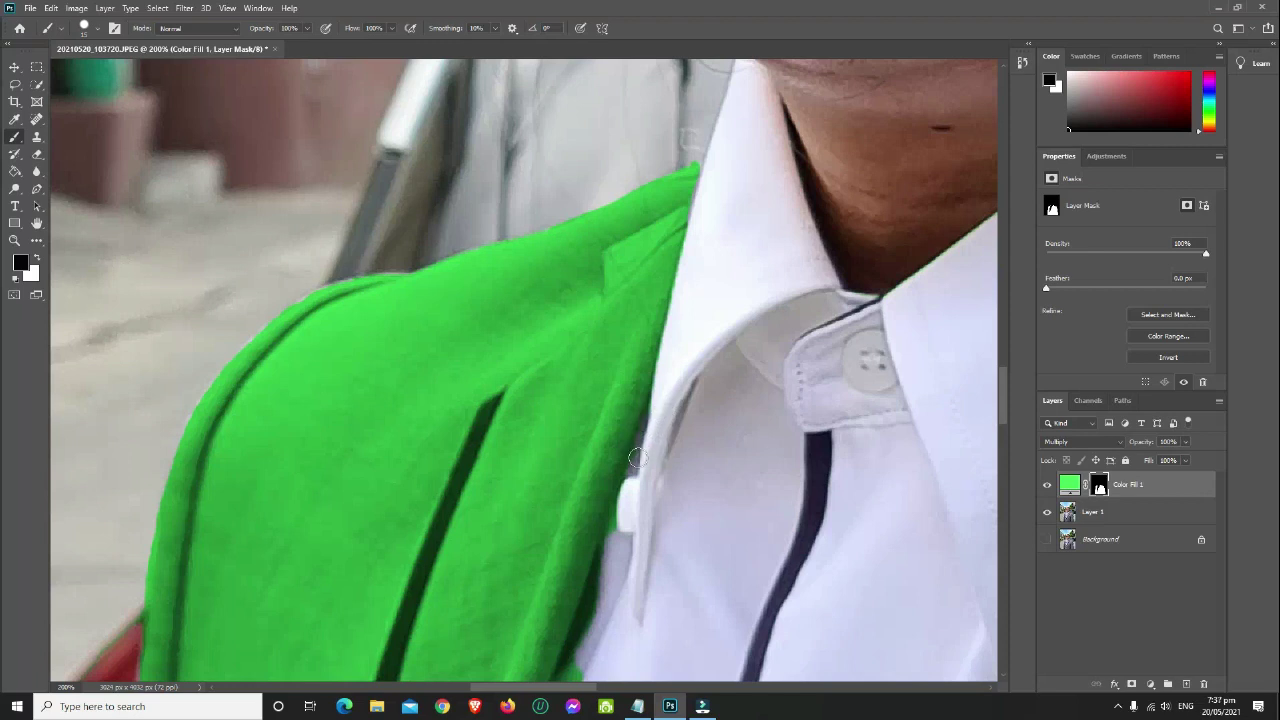
Paint black on the mask to remove the green spill from the shirt along the left lapel down to the V opening.
left_click_drag(665, 533, 700, 153)
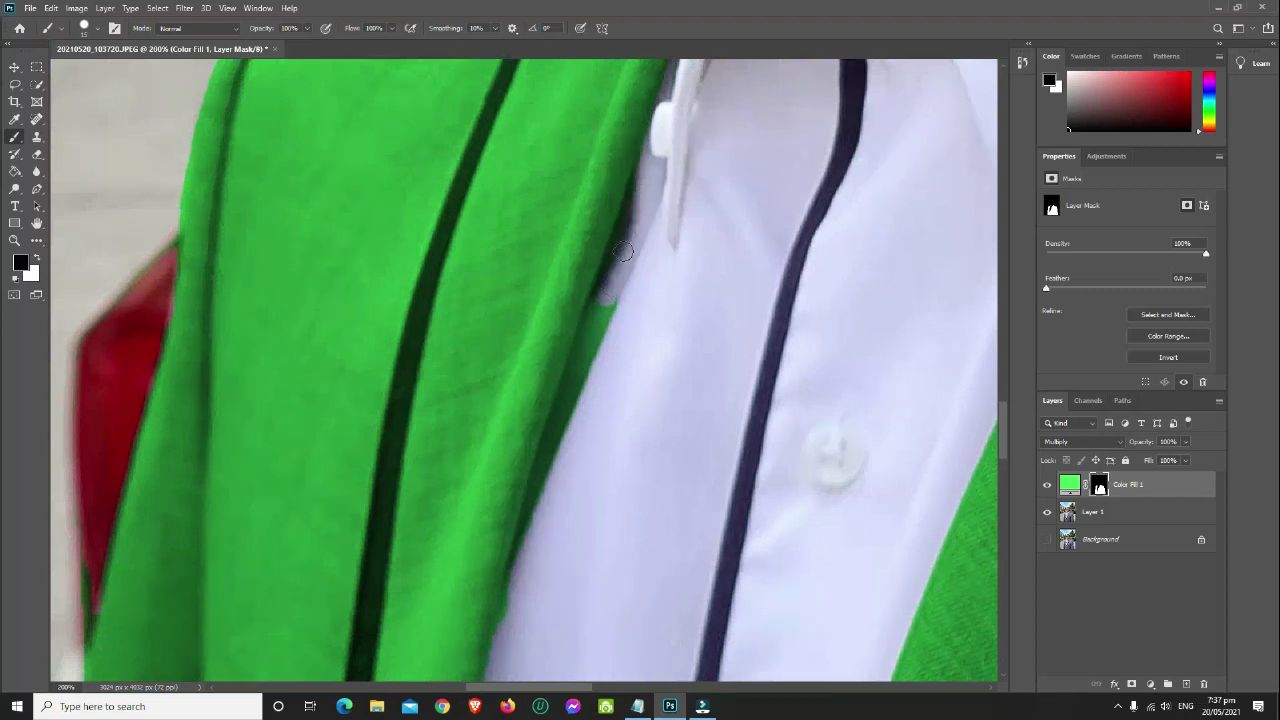
mouse_move(606, 304)
left_mouse_down()
mouse_move(597, 338)
mouse_move(677, 120)
left_mouse_up()
mouse_move(617, 248)
left_mouse_down()
mouse_move(667, 133)
mouse_move(650, 148)
mouse_move(591, 368)
left_mouse_up()
left_click_drag(630, 464, 400, 650)
left_click_drag(546, 482, 680, 60)
left_click_drag(320, 320, 308, 378)
mouse_move(293, 265)
left_mouse_down()
mouse_move(307, 451)
mouse_move(284, 278)
mouse_move(303, 452)
left_mouse_up()
mouse_move(409, 354)
left_mouse_down()
mouse_move(411, 120)
mouse_move(444, 184)
left_mouse_up()
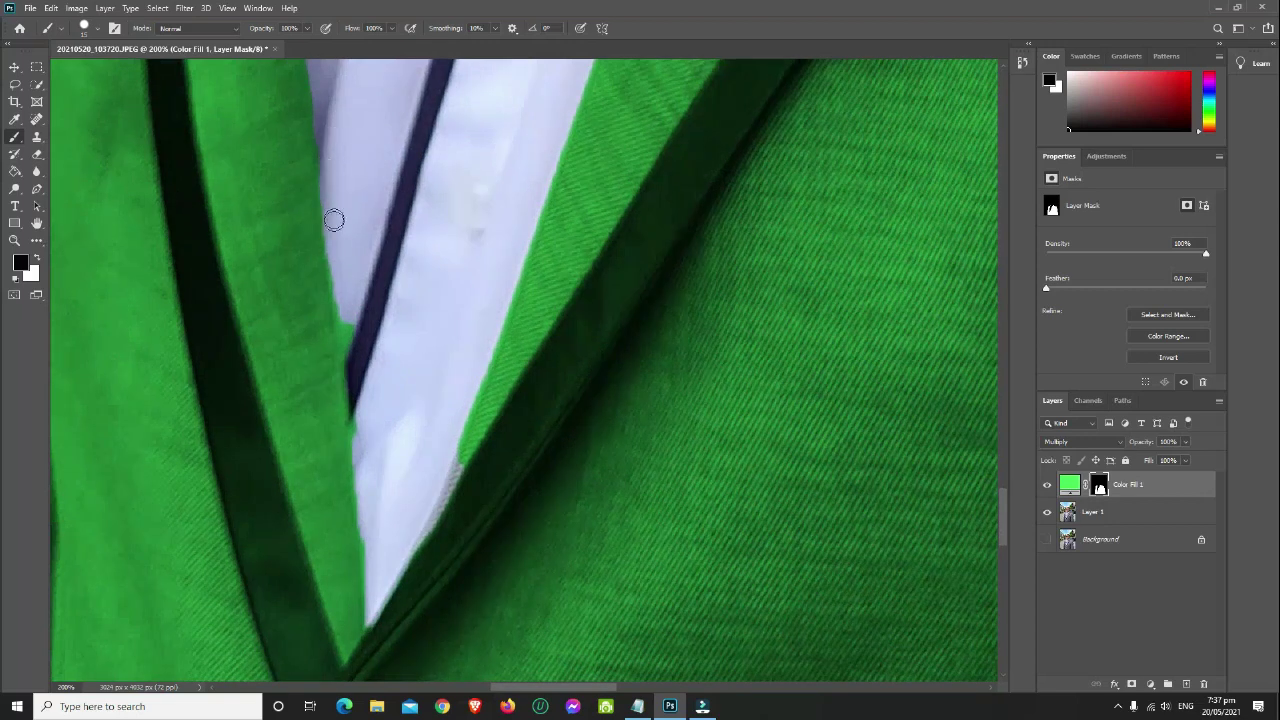
left_click_drag(347, 331, 371, 482)
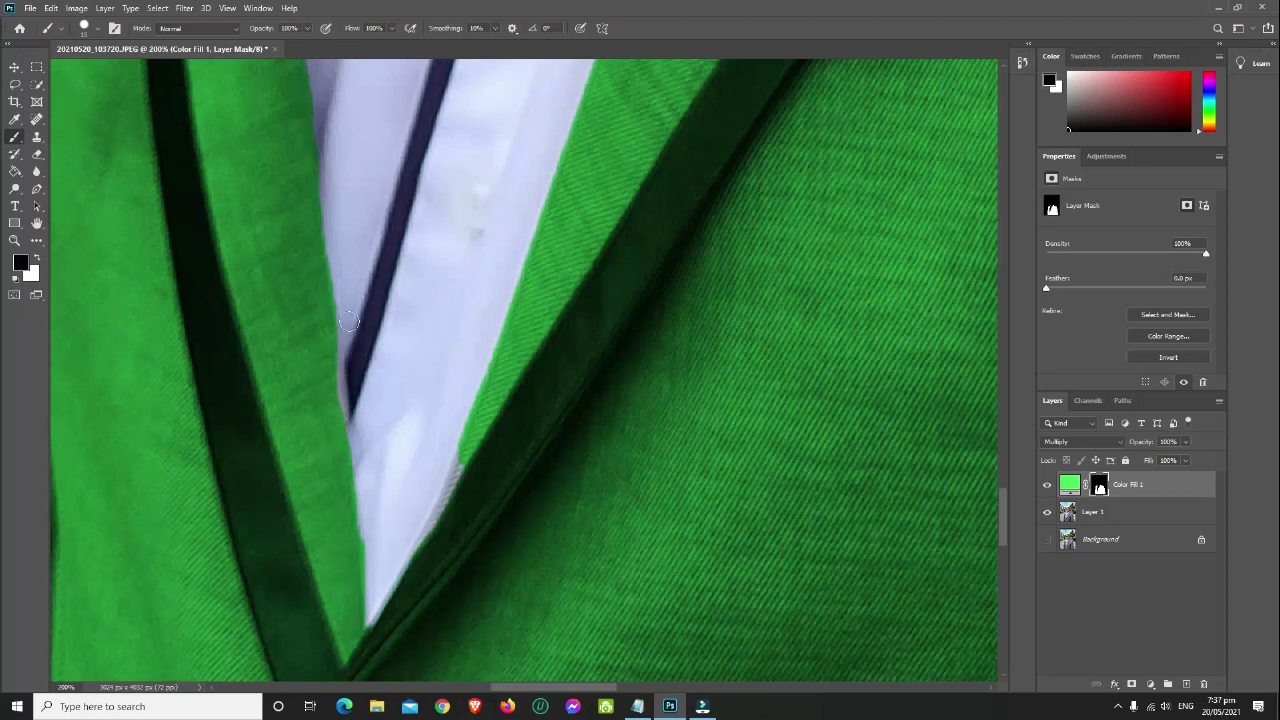
Paint white on the mask over the uncoloured sliver of the right lapel near the bottom of the V opening.
scroll(426, 289, "down", 3)
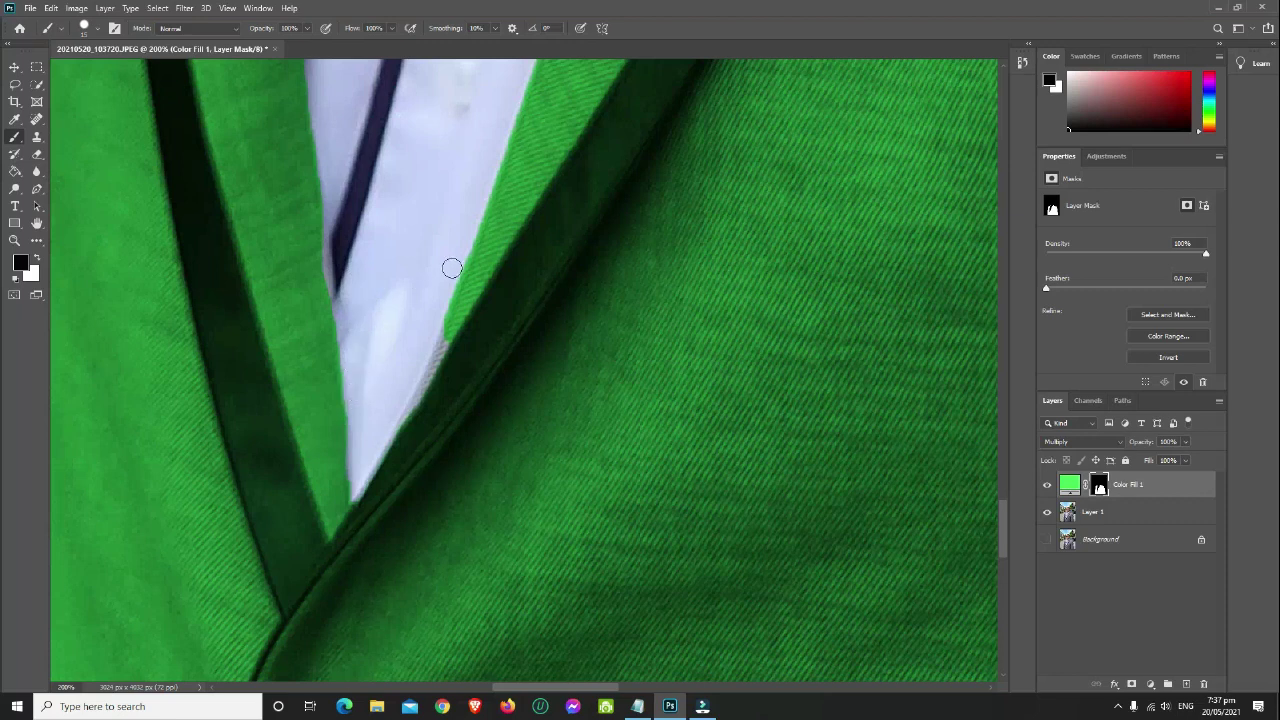
key("x")
left_click_drag(460, 333, 366, 499)
Paint black on the mask to remove the green spot at the top of the shirt collar beside the neck.
mouse_move(689, 468)
left_mouse_down()
mouse_move(689, 486)
mouse_move(554, 483)
left_mouse_up()
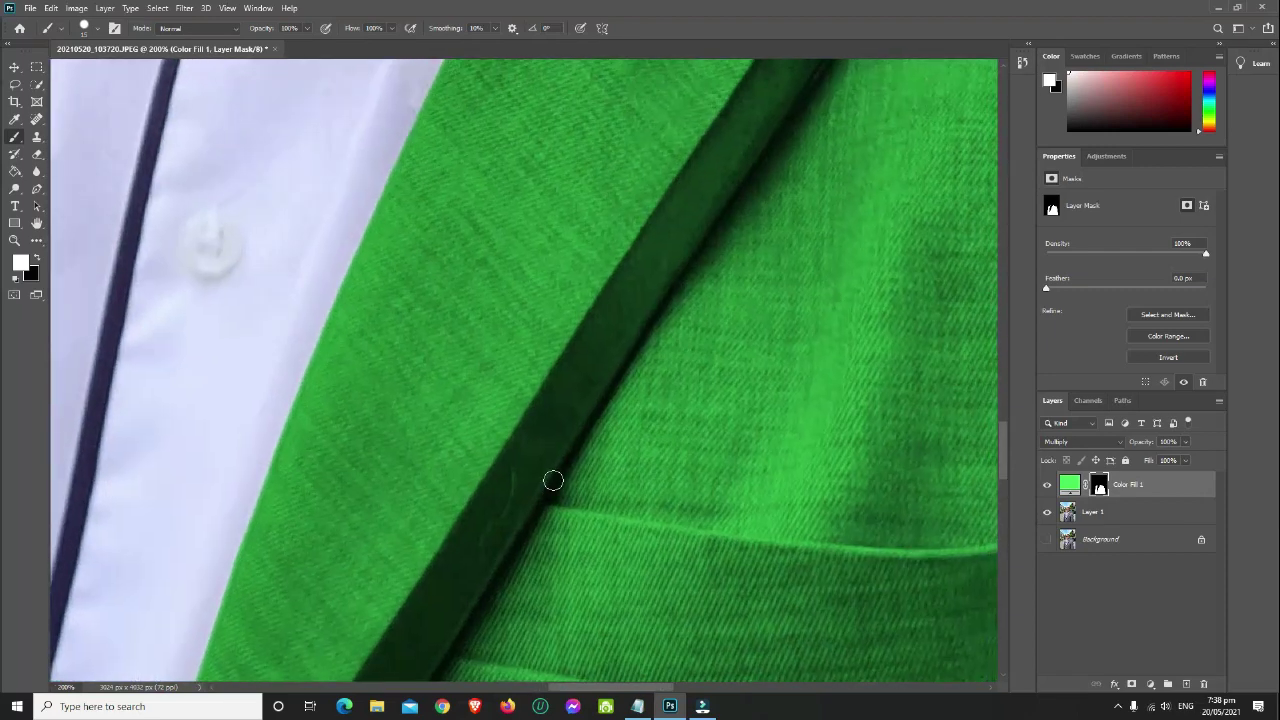
key("ctrl+minus")
key("ctrl+minus")
left_click_drag(700, 325, 694, 457)
scroll(620, 266, "up", 2)
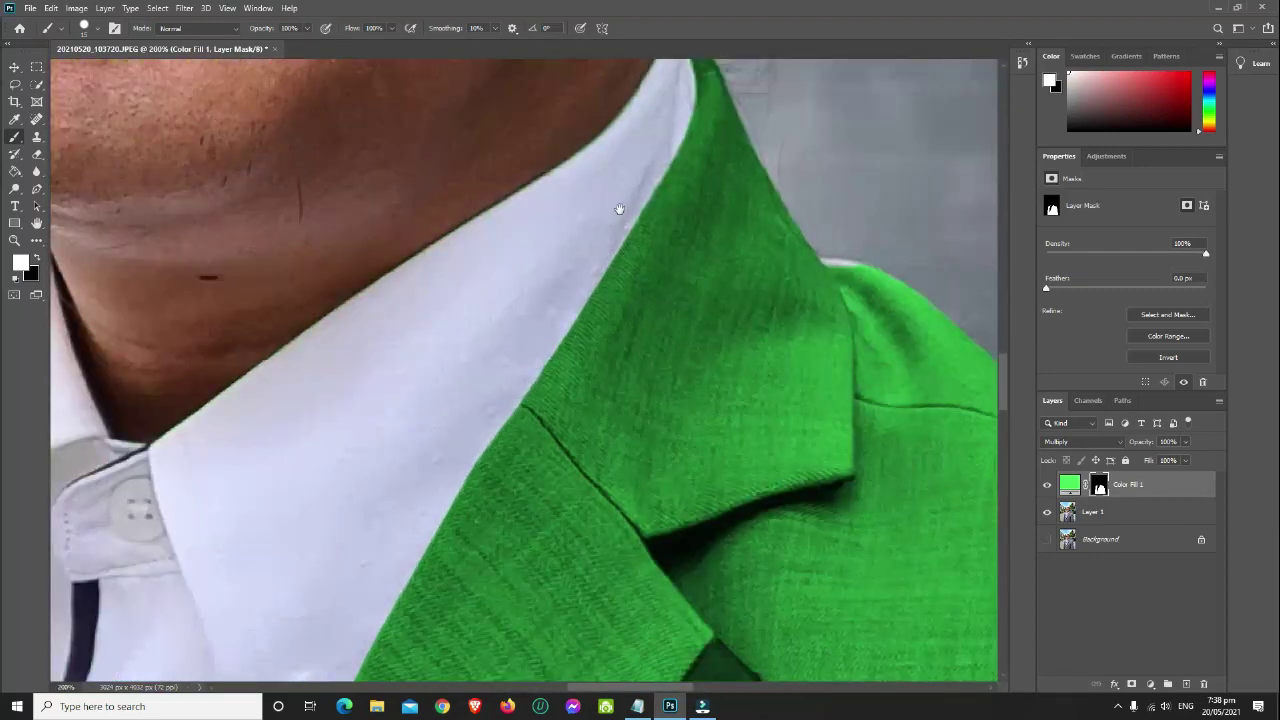
left_click_drag(620, 206, 620, 335)
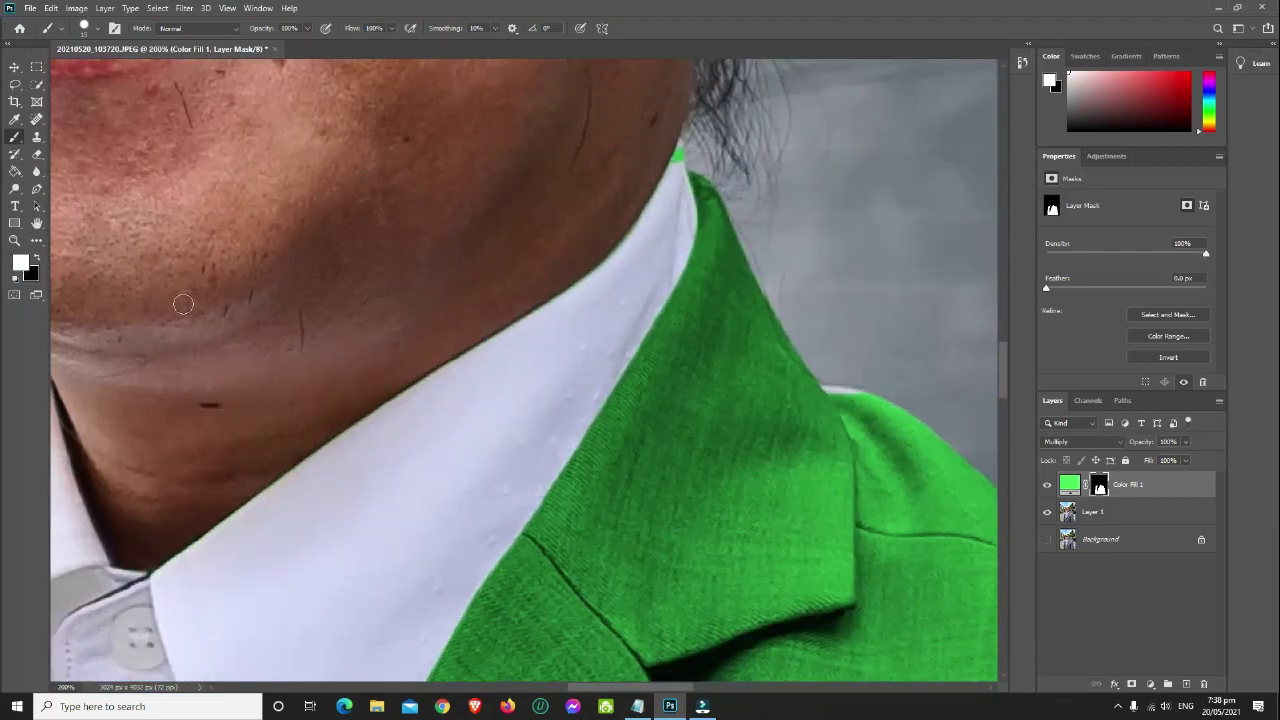
key("x")
left_click_drag(664, 163, 676, 152)
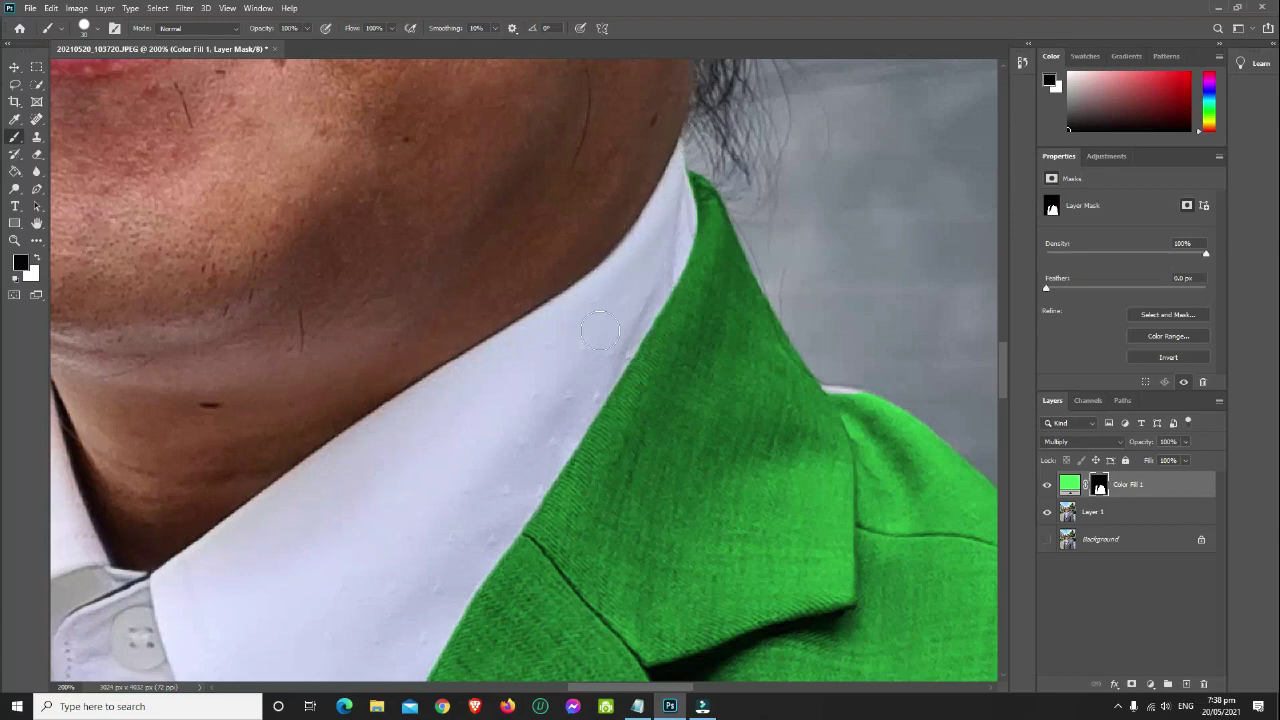
Paint white on the mask to colour the uncovered top edge of the jacket's right shoulder.
key("x")
left_click_drag(828, 412, 814, 406)
mouse_move(990, 655)
left_mouse_down()
mouse_move(671, 366)
mouse_move(589, 411)
left_mouse_up()
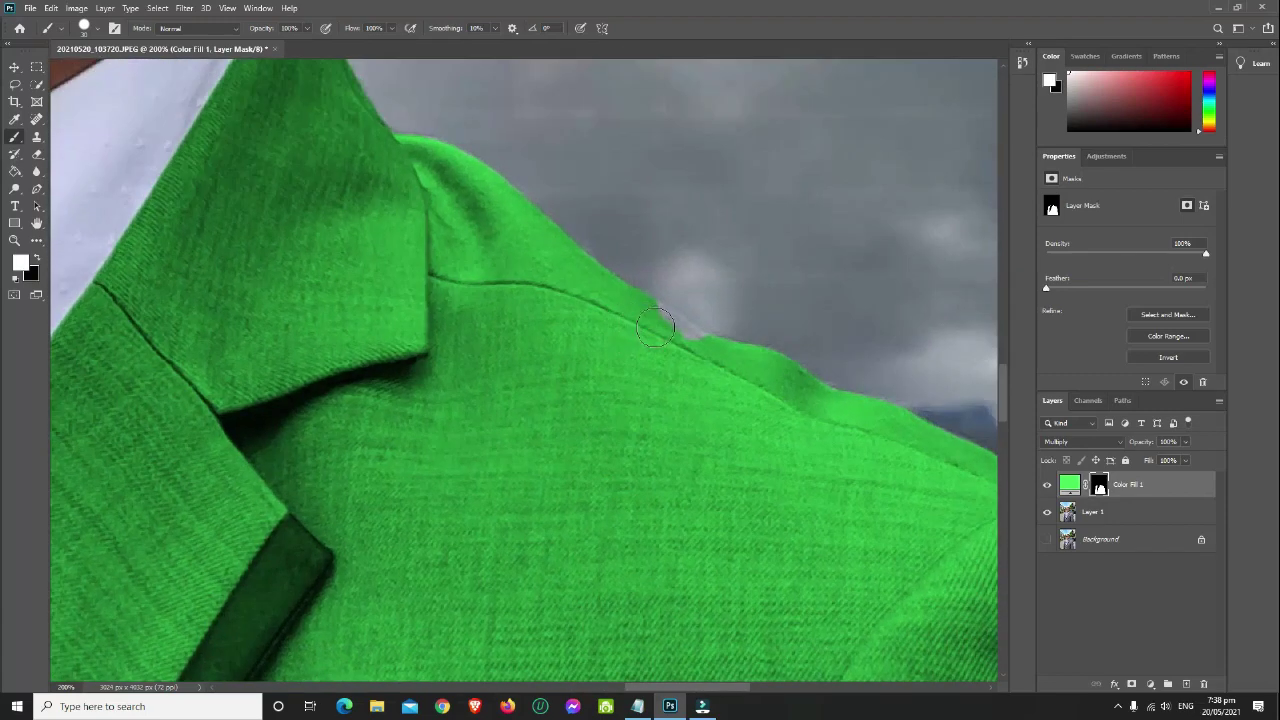
mouse_move(990, 655)
left_mouse_down()
mouse_move(666, 403)
mouse_move(720, 391)
left_mouse_up()
Paint black on the mask to remove the green spill around the car's licence plate next to the right sleeve.
key("ctrl+minus")
key("x")
scroll(706, 357, "down", 3)
scroll(706, 357, "right", 1)
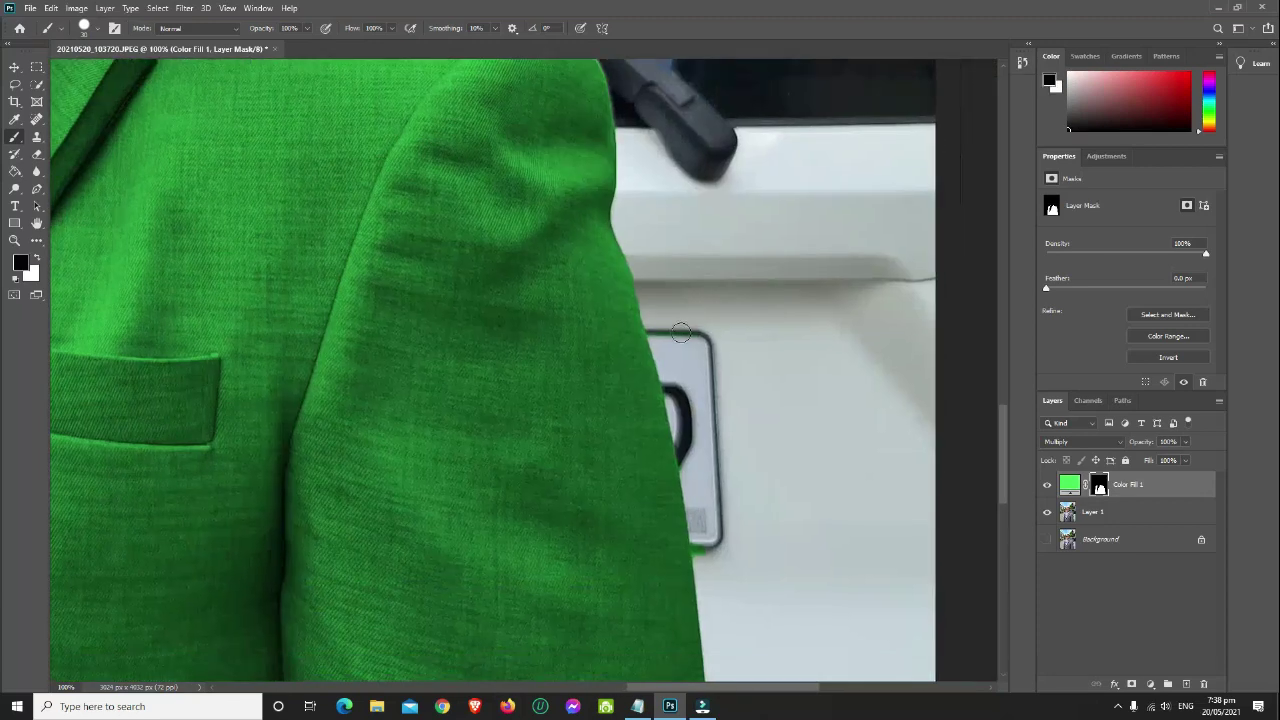
mouse_move(659, 328)
left_mouse_down()
mouse_move(661, 340)
mouse_move(655, 322)
left_mouse_up()
mouse_move(703, 533)
left_mouse_down()
mouse_move(703, 563)
mouse_move(698, 537)
mouse_move(700, 550)
left_mouse_up()
mouse_move(800, 637)
left_mouse_down()
mouse_move(754, 197)
mouse_move(774, 263)
left_mouse_up()
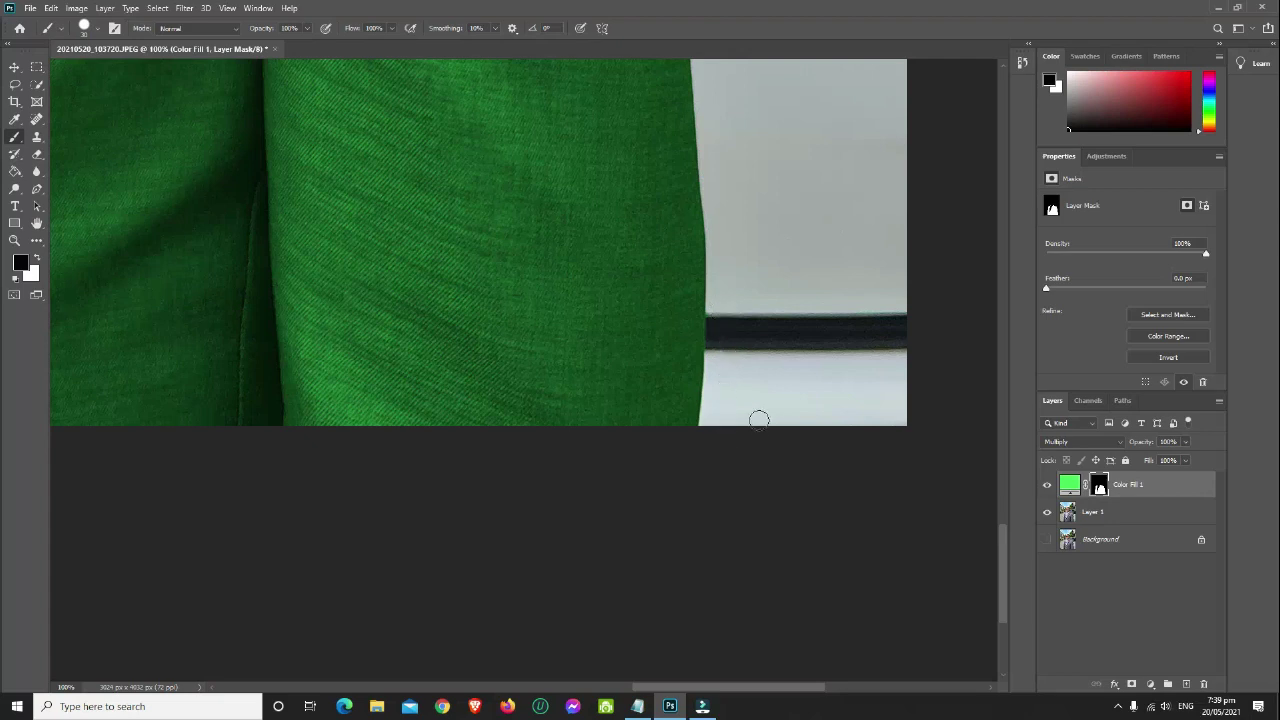
key("ctrl+0")
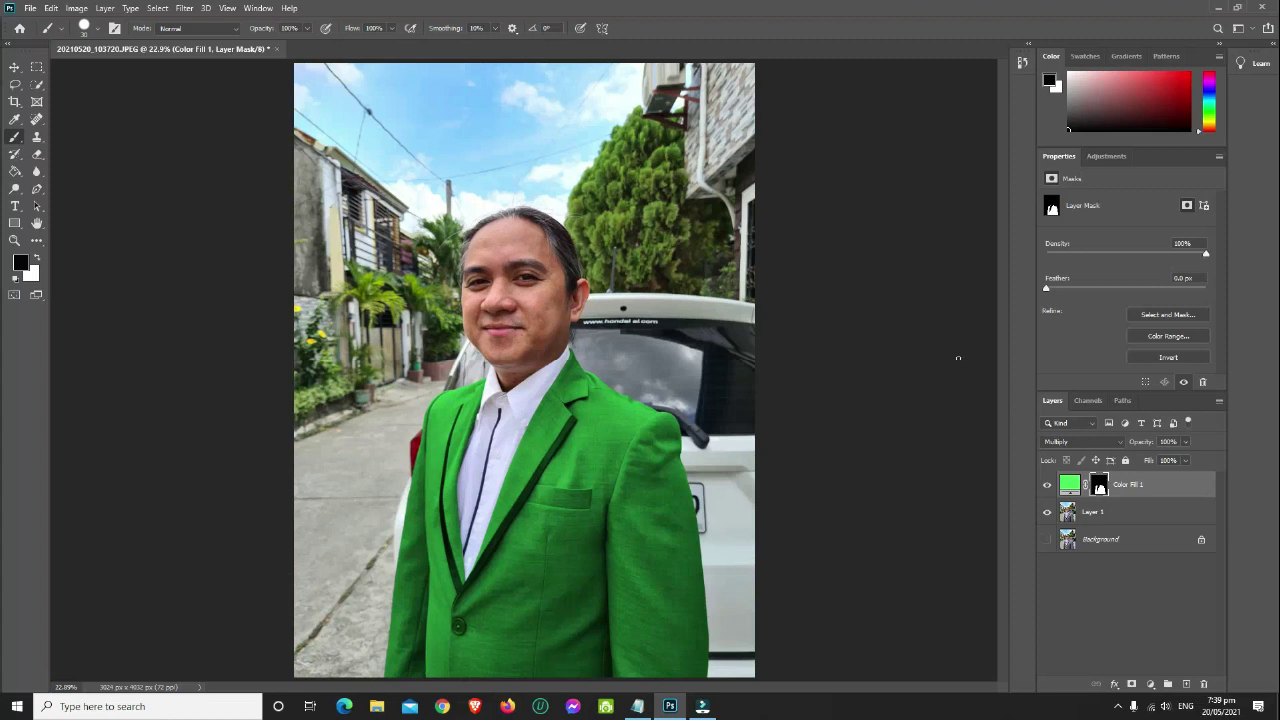
Open the colour fill layer's colour for editing.
double_click(1072, 488)
left_click(1070, 486)
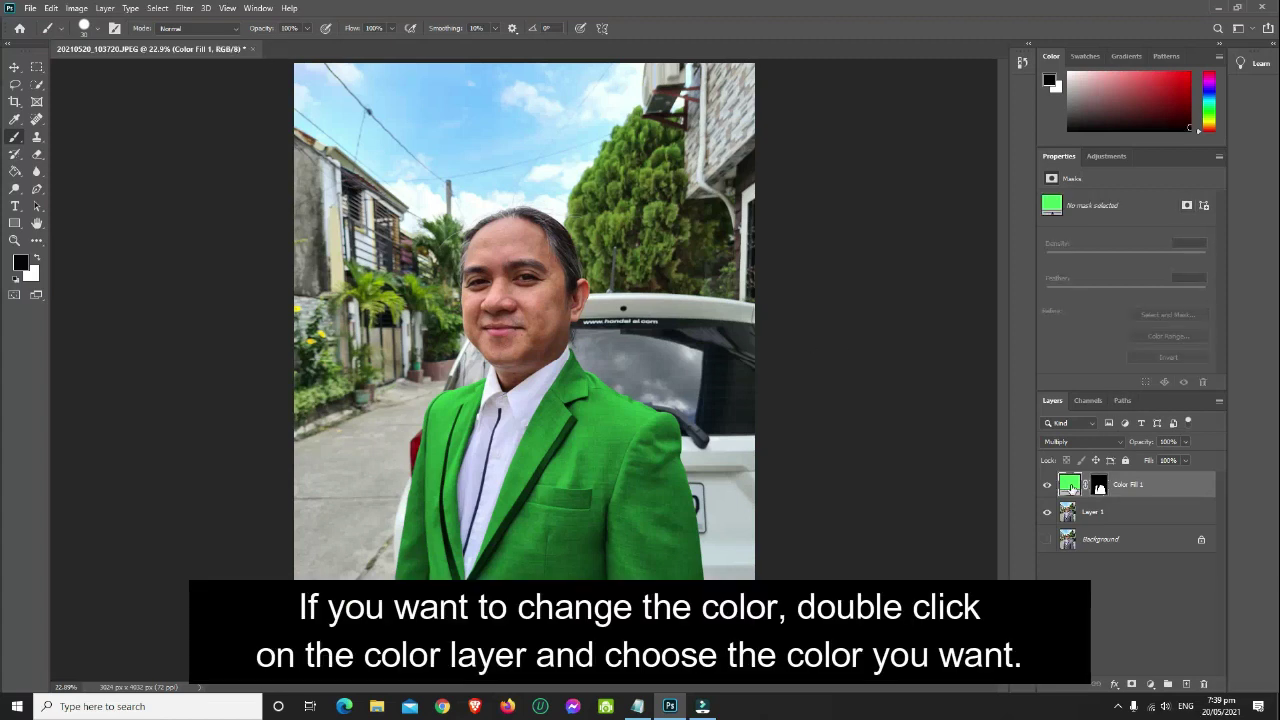
double_click(1070, 486)
Try blue, grey and purple as the suit's fill colour.
left_click(795, 206)
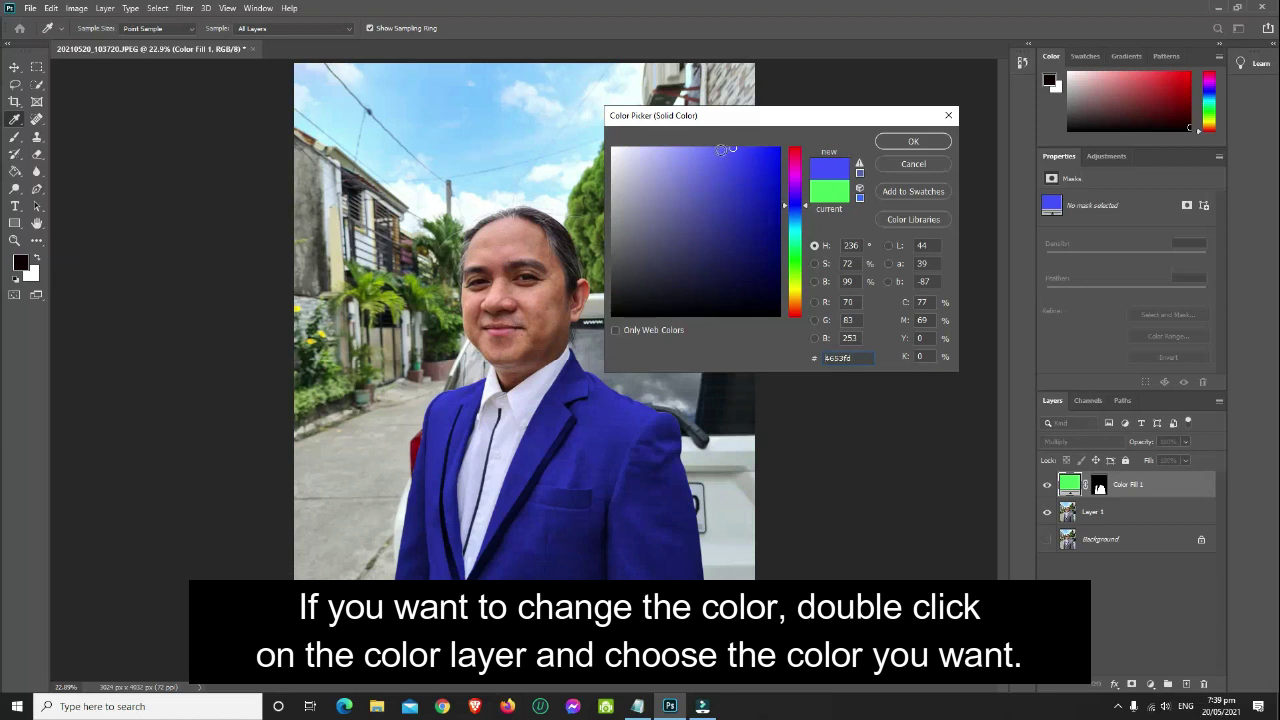
mouse_move(717, 182)
left_mouse_down()
mouse_move(743, 223)
mouse_move(727, 181)
left_mouse_up()
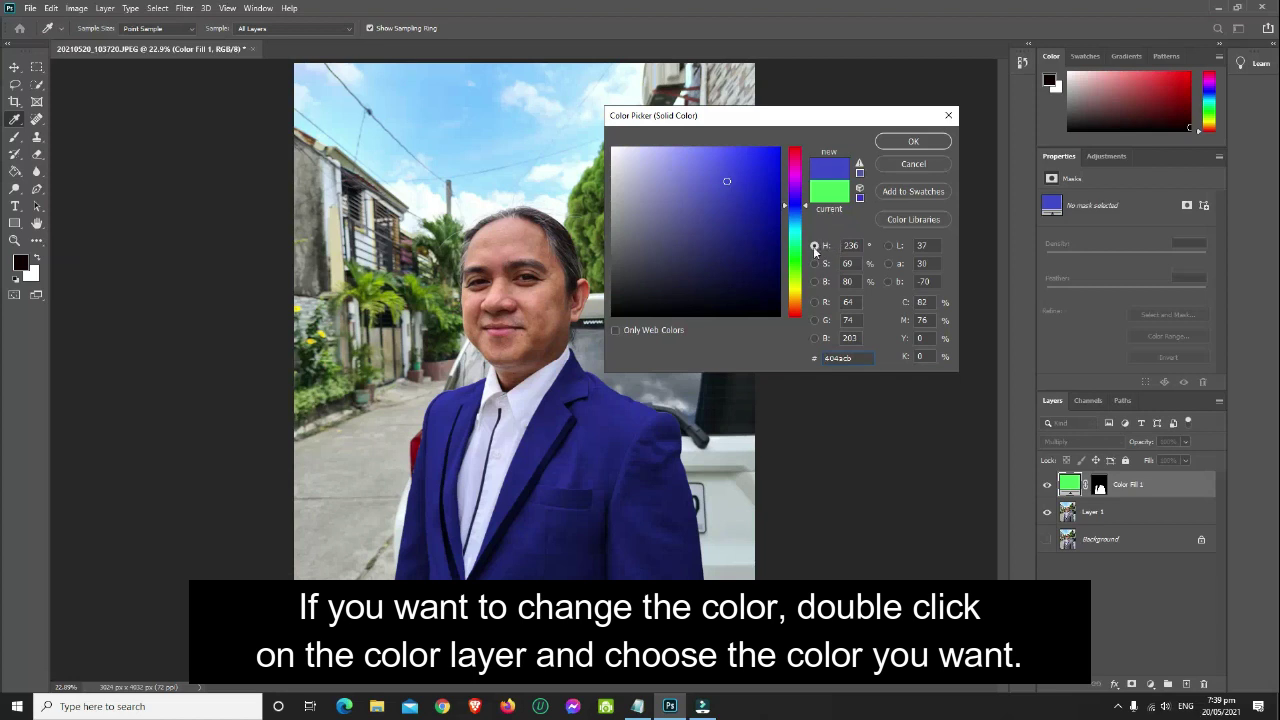
left_click_drag(612, 177, 608, 236)
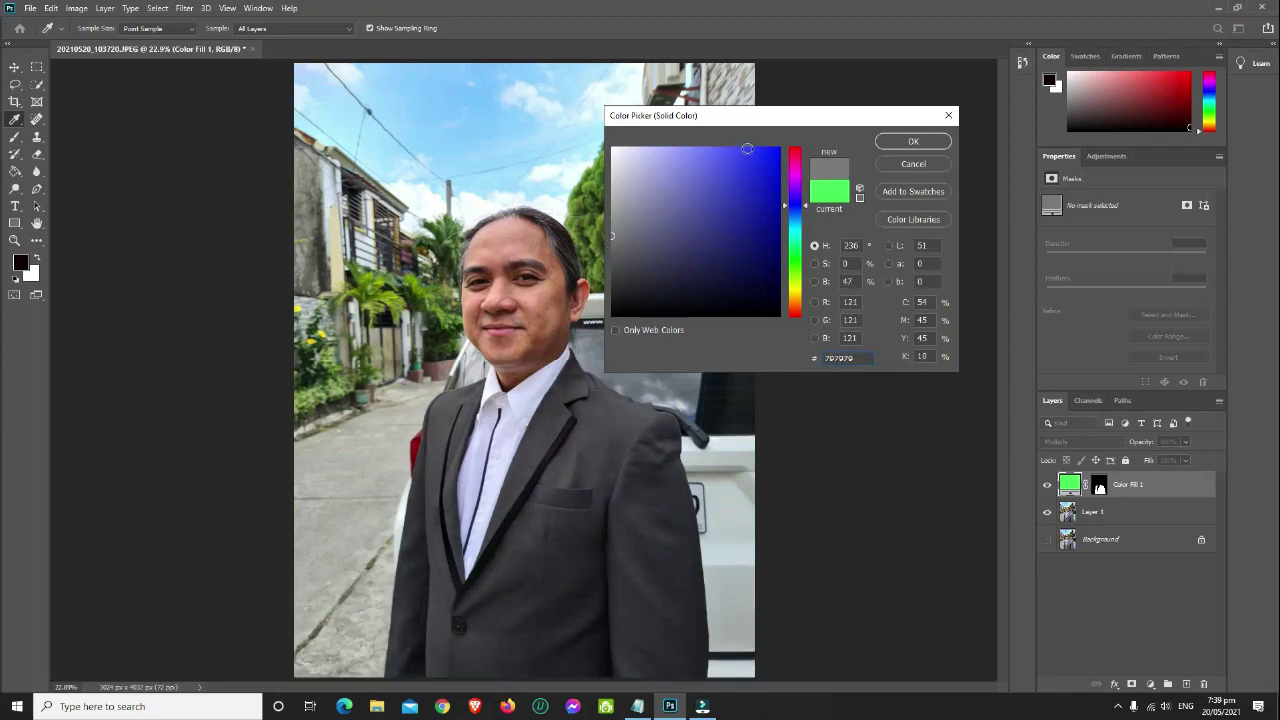
left_click(797, 177)
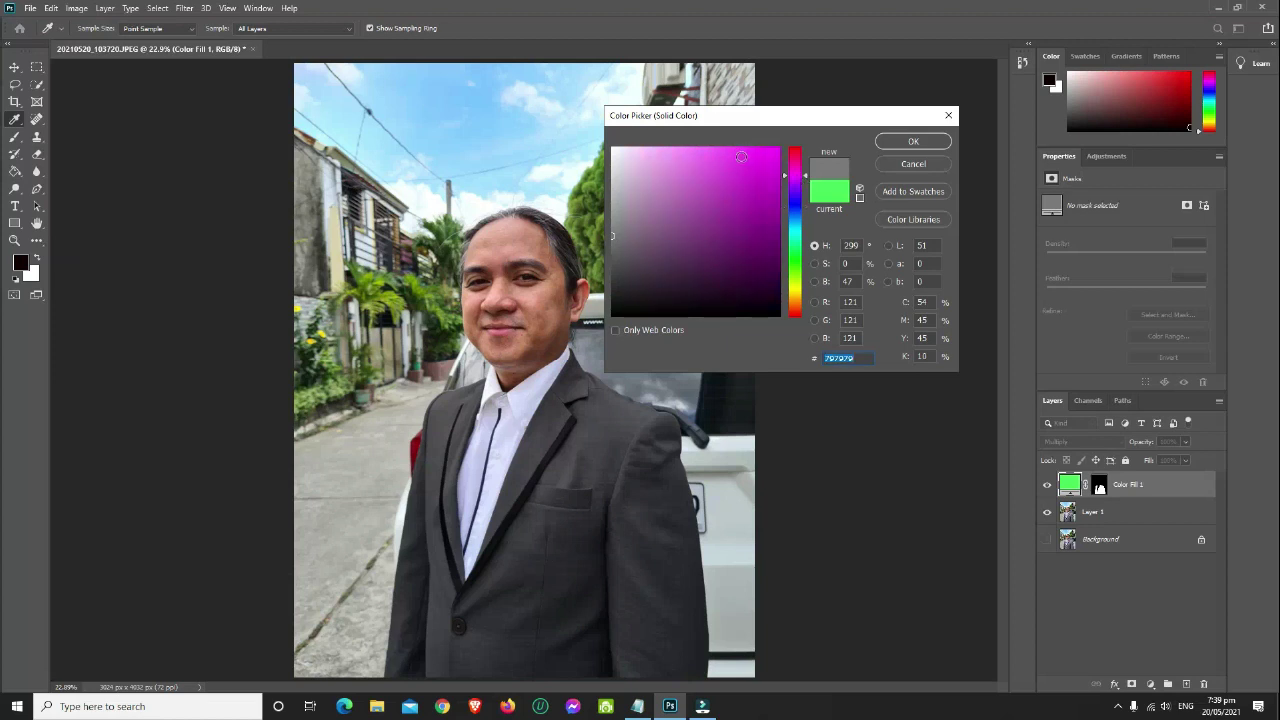
left_click_drag(738, 150, 727, 177)
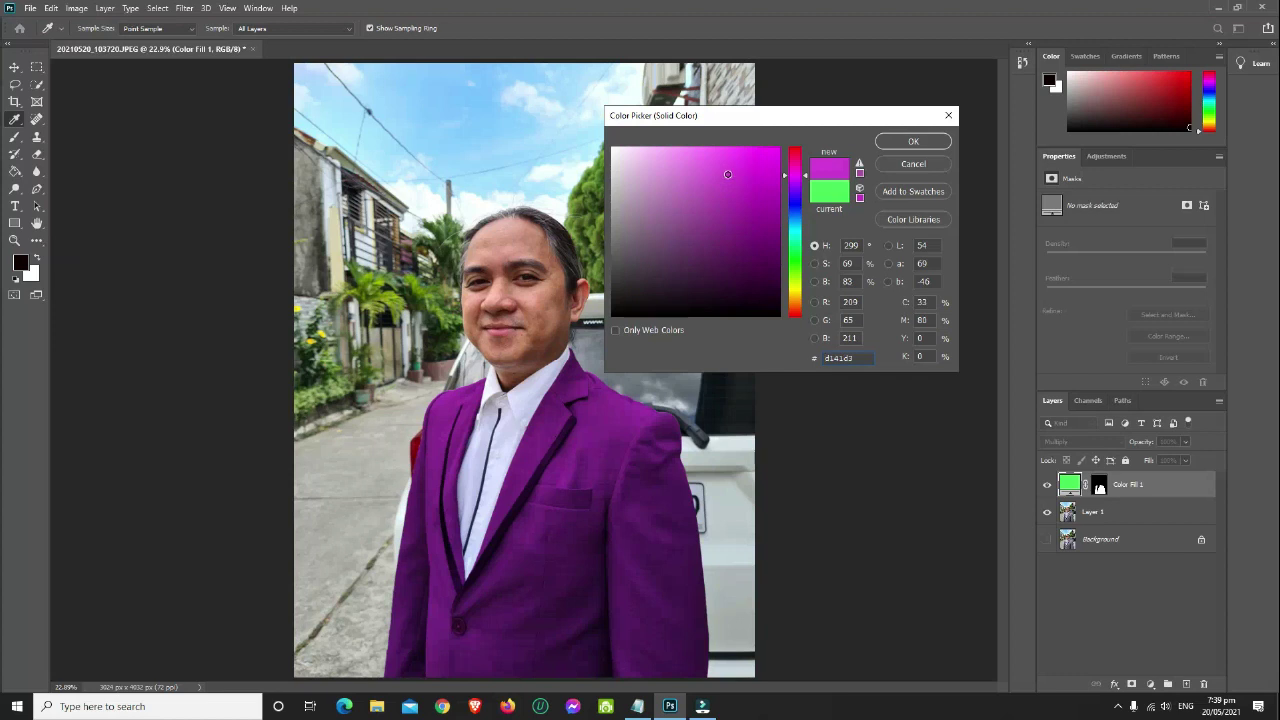
left_click_drag(727, 178, 736, 190)
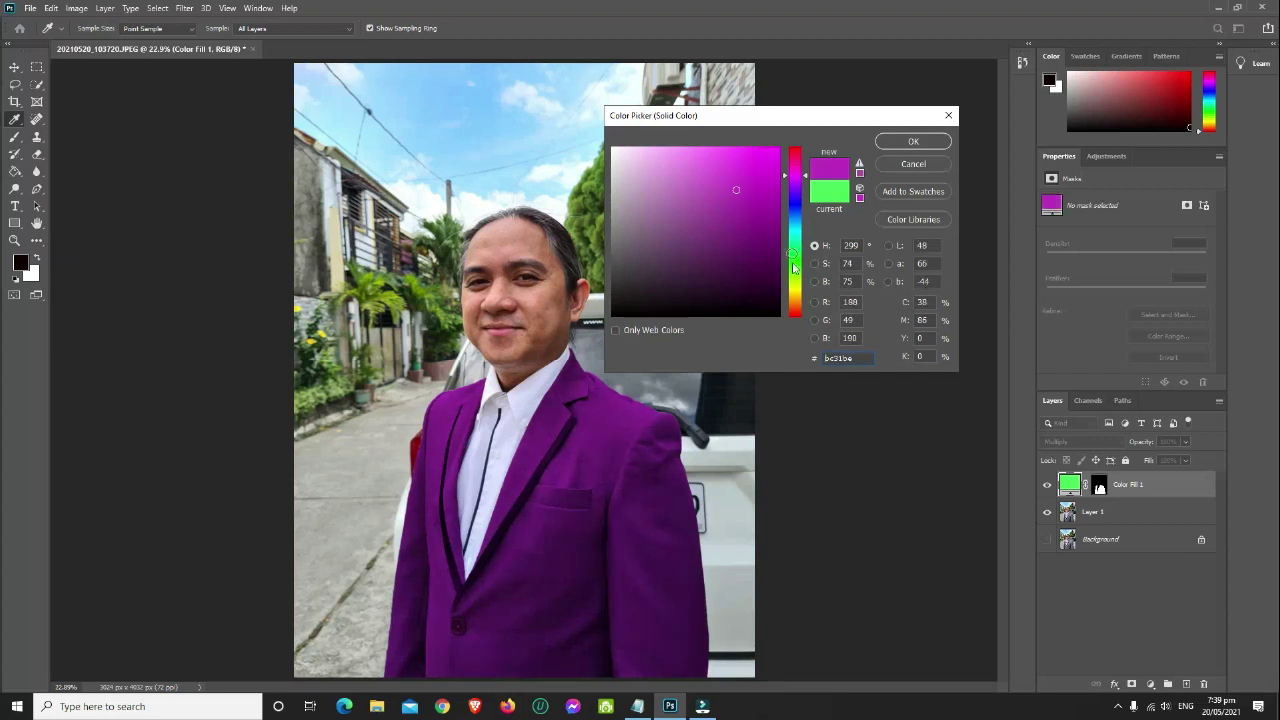
Set the suit's fill colour to bright yellow (f0e41f).
left_click(797, 290)
left_click_drag(725, 245, 742, 190)
left_click(758, 157)
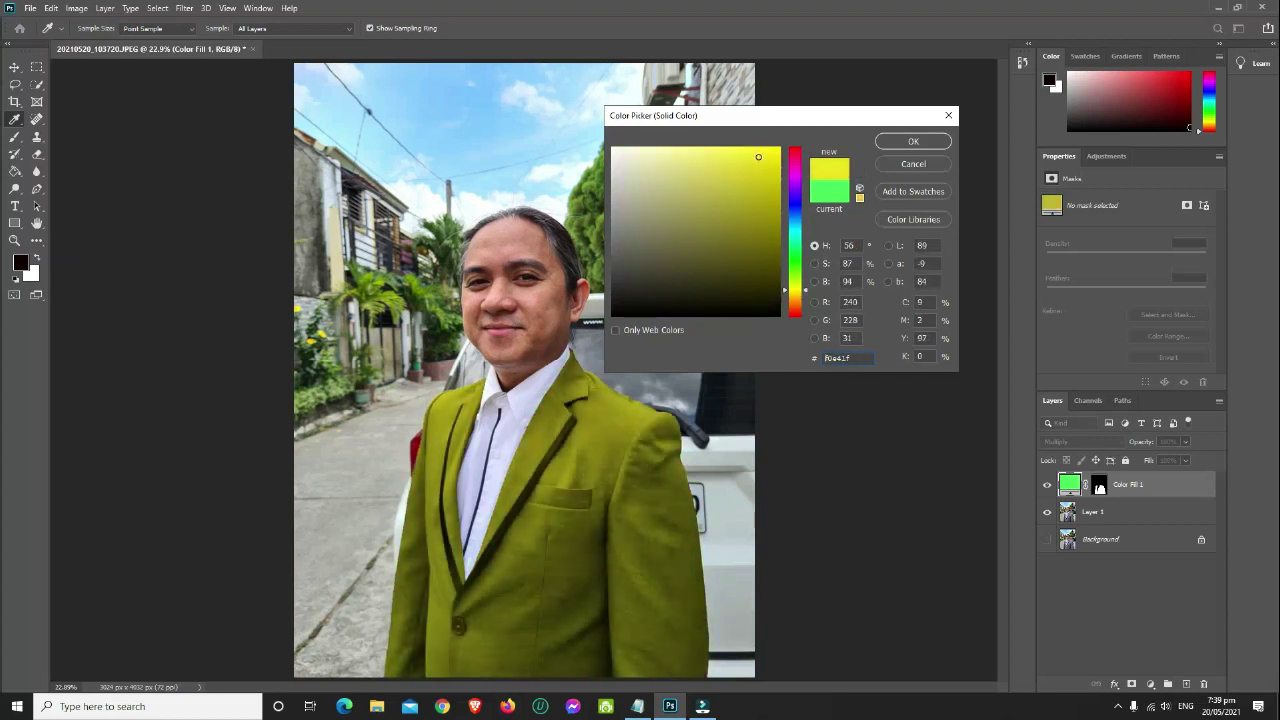
left_click(913, 141)
Save a JPEG copy of the recoloured photo to the computer under the file name 003.
left_click(30, 8)
left_click(49, 169)
left_click(726, 543)
left_click(360, 308)
left_click(160, 405)
left_click(222, 291)
type("003")
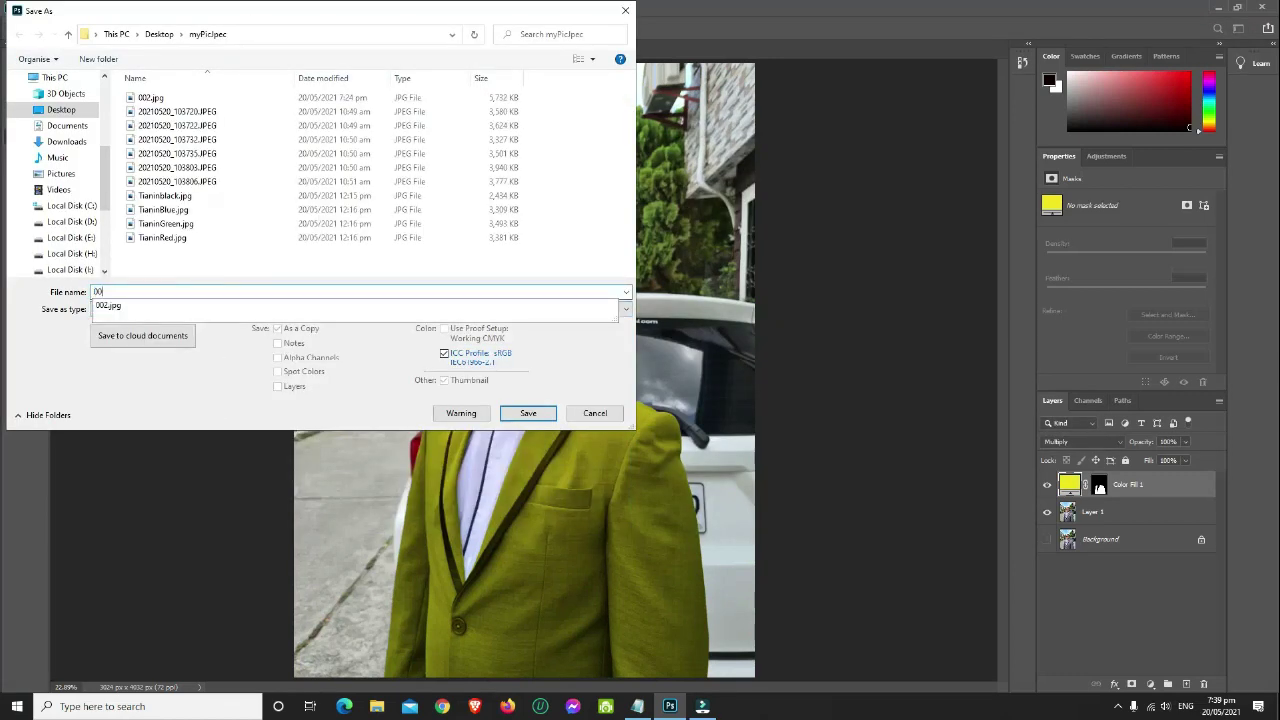
left_click(528, 413)
left_click(709, 178)
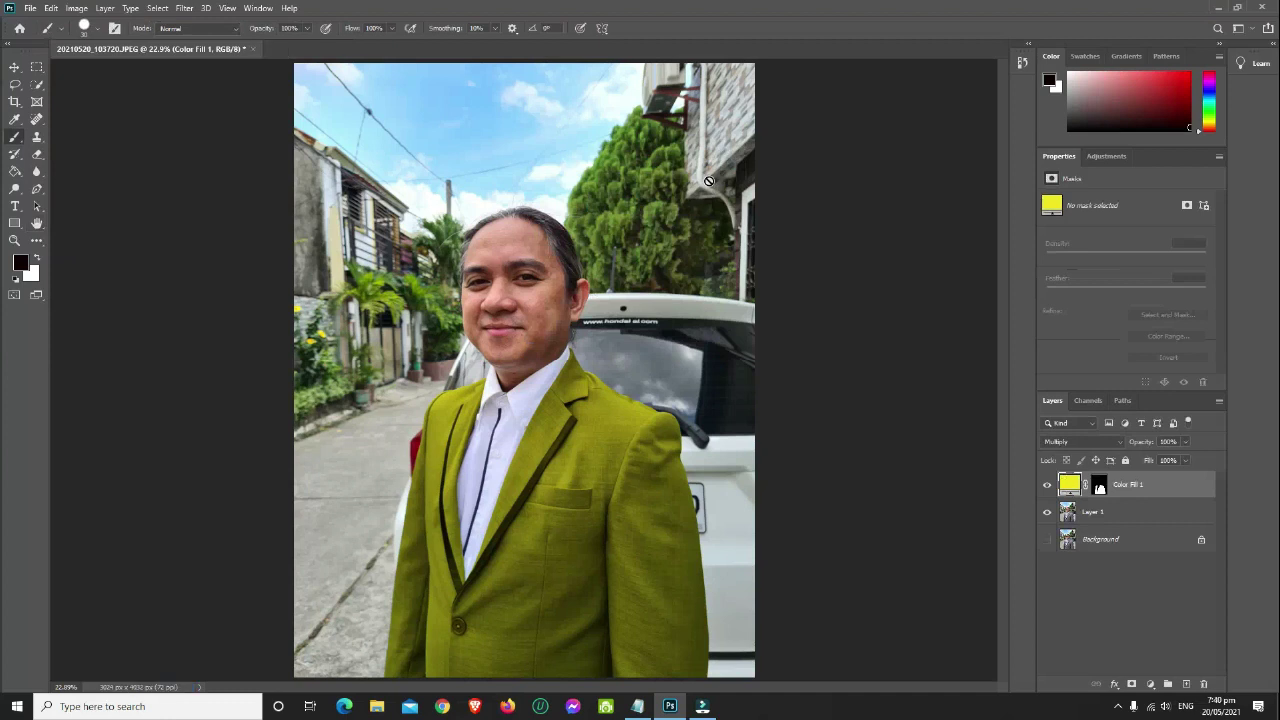